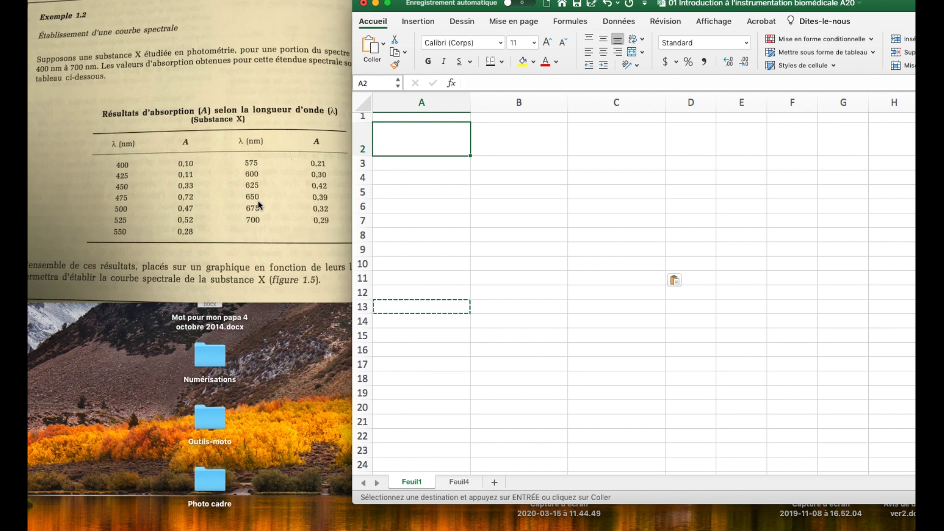
- Insert the bold small λ symbol in cell A13 from the frequently used characters
left_click(403, 165)
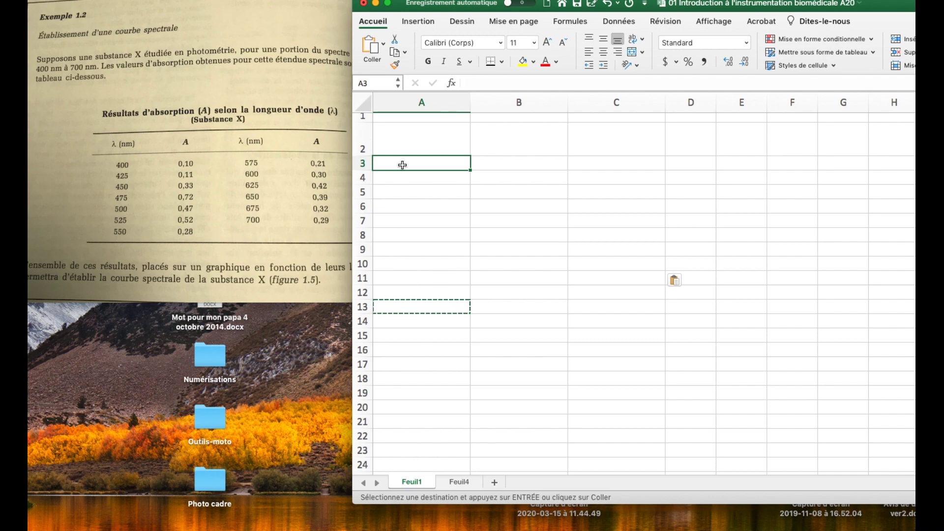
scroll(402, 164, "down", 3)
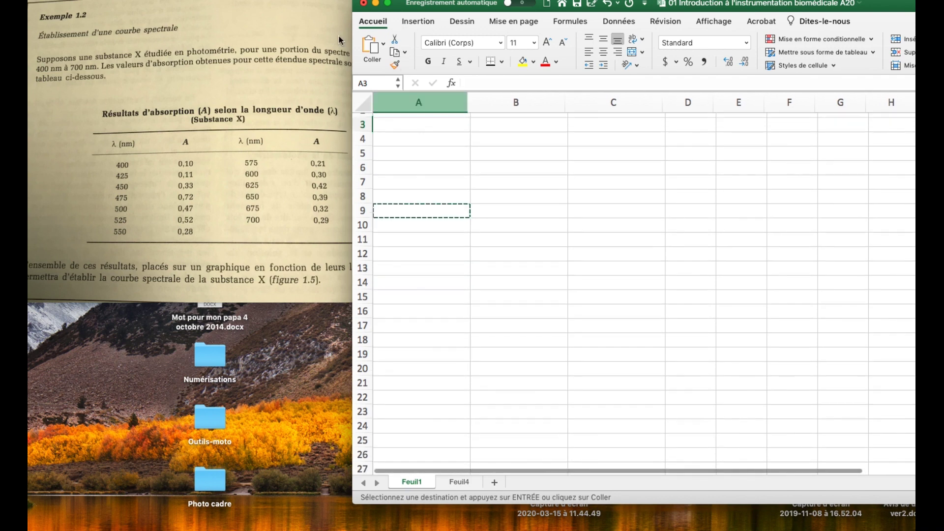
left_click(431, 212)
left_click_drag(915, 8, 815, 25)
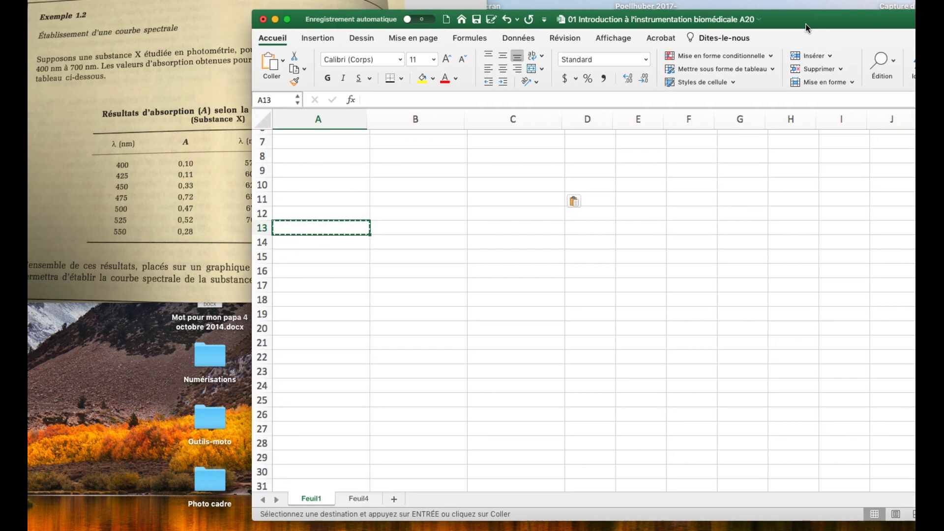
left_click(310, 41)
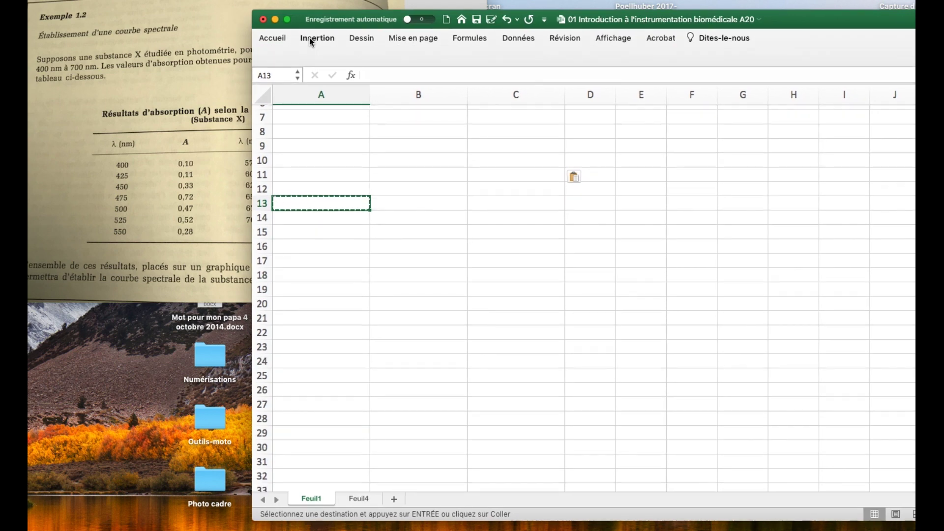
left_click(310, 39)
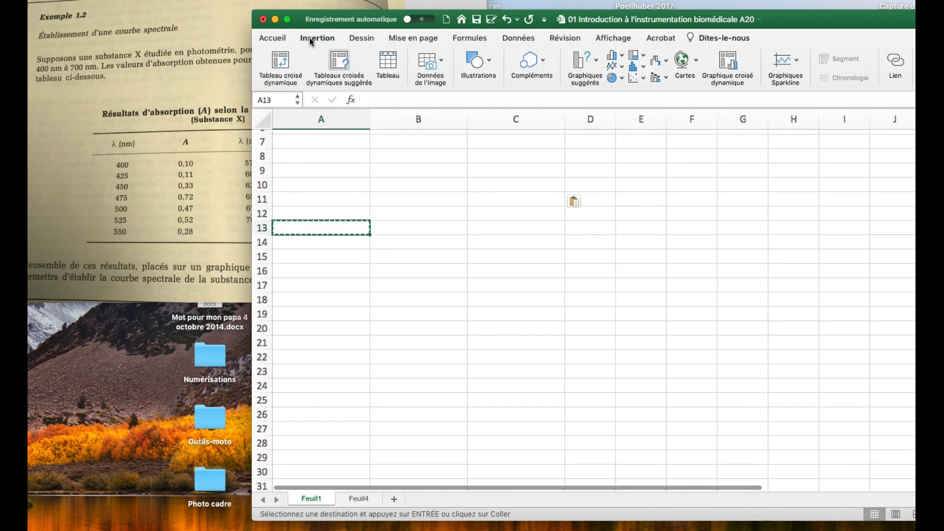
left_click_drag(862, 23, 751, 37)
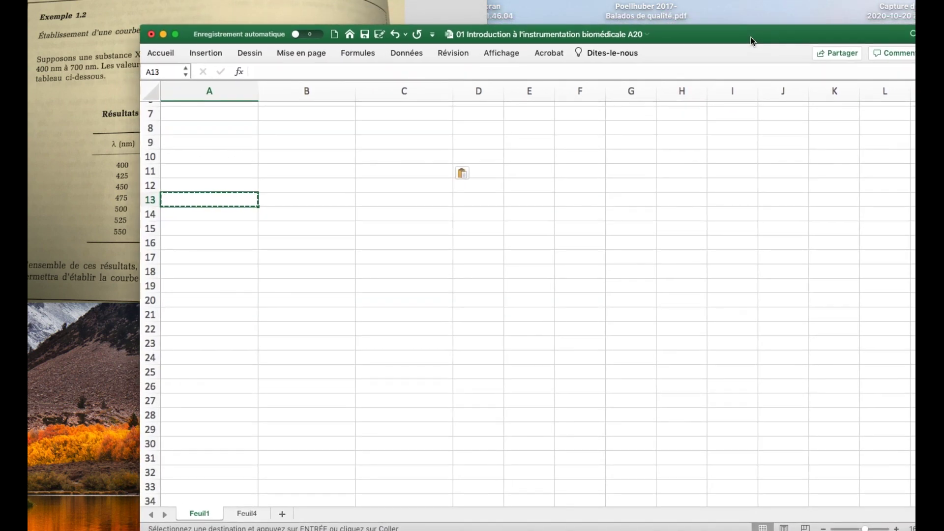
left_click(204, 54)
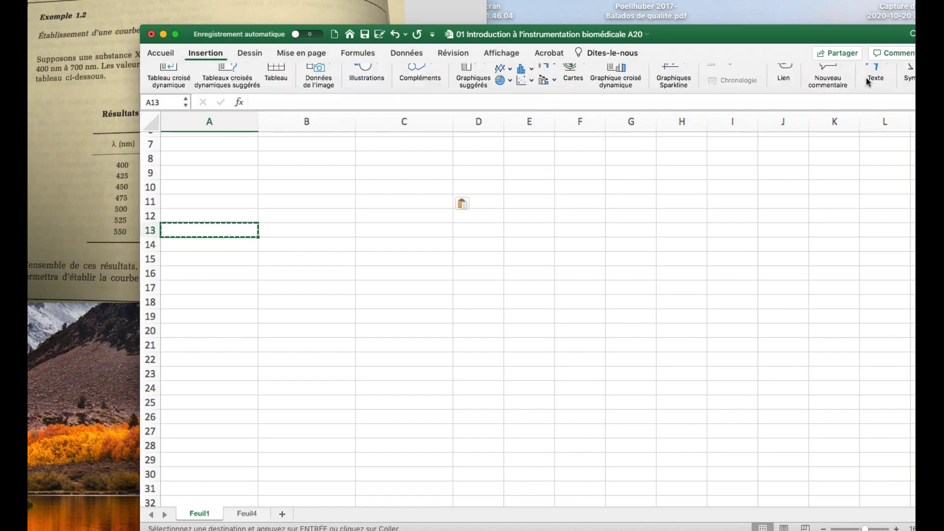
left_click(911, 79)
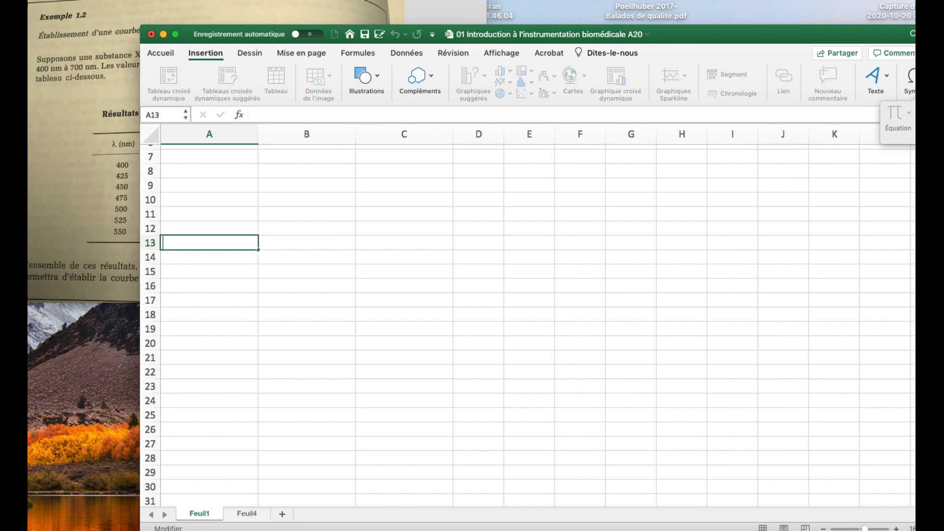
left_click_drag(831, 35, 747, 34)
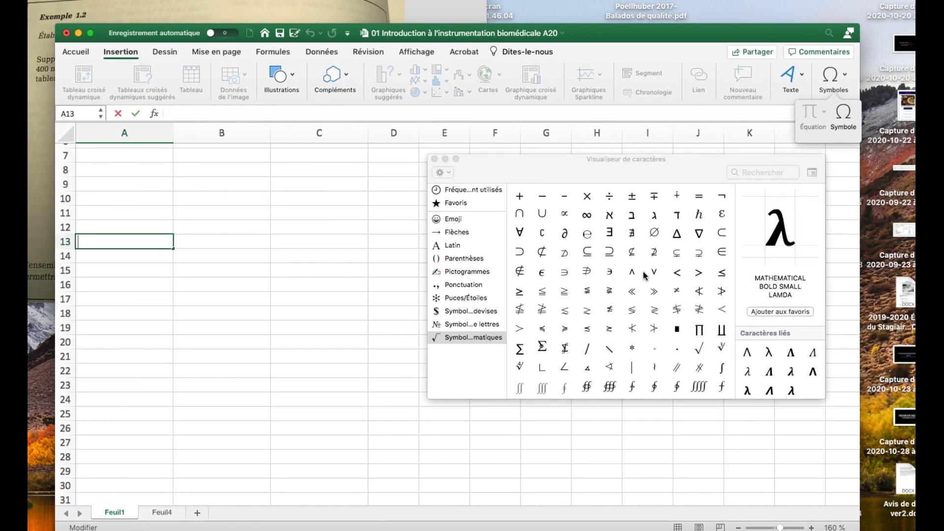
left_click(462, 192)
double_click(544, 197)
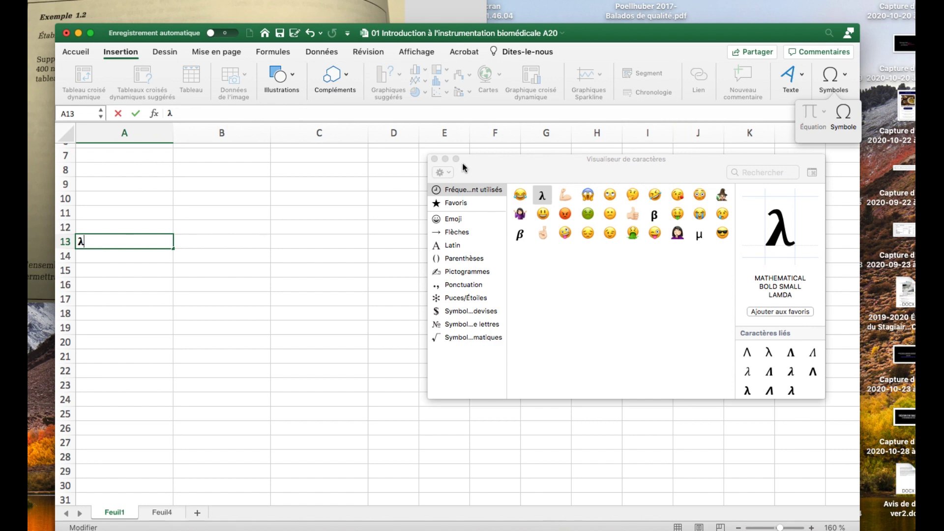
left_click(434, 160)
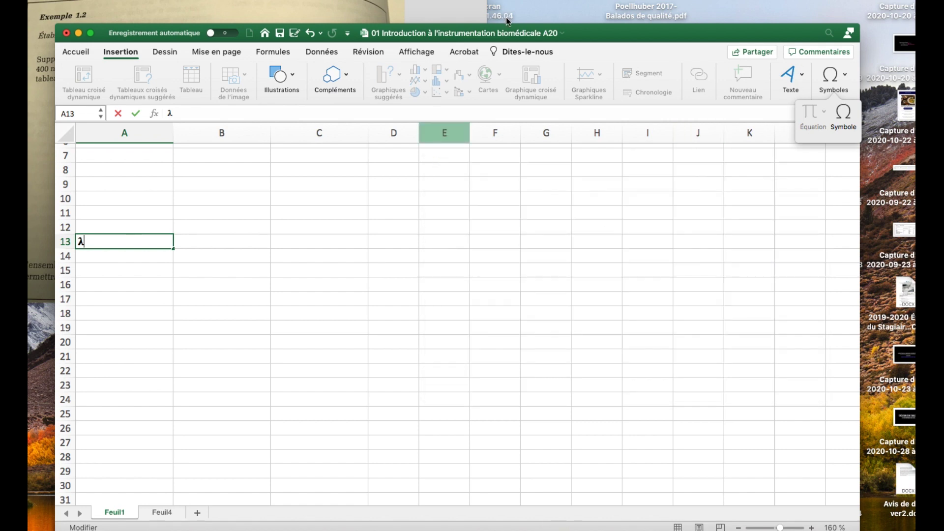
- Enter the column headers "Longueur d'onde (nm)" in cell A13 and "A" in cell B13
left_click_drag(581, 34, 774, 13)
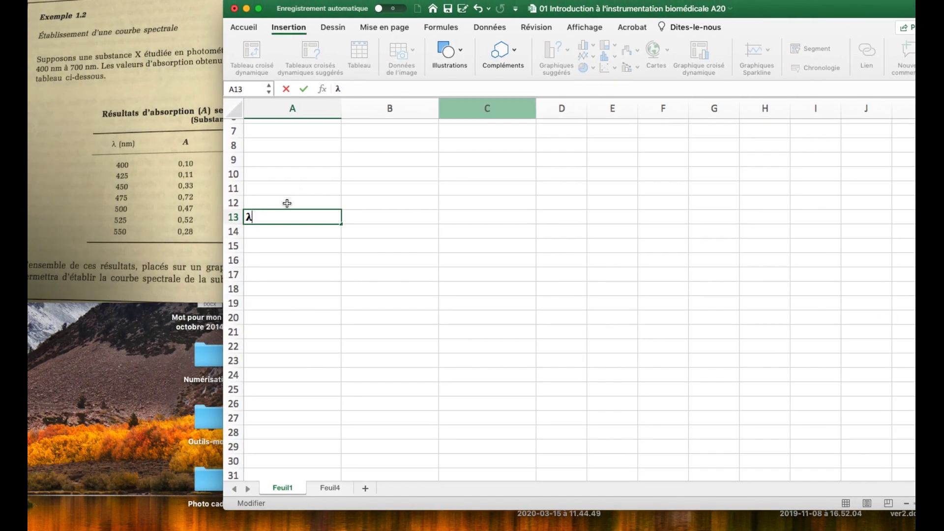
left_click_drag(763, 13, 797, 12)
type("(nm")
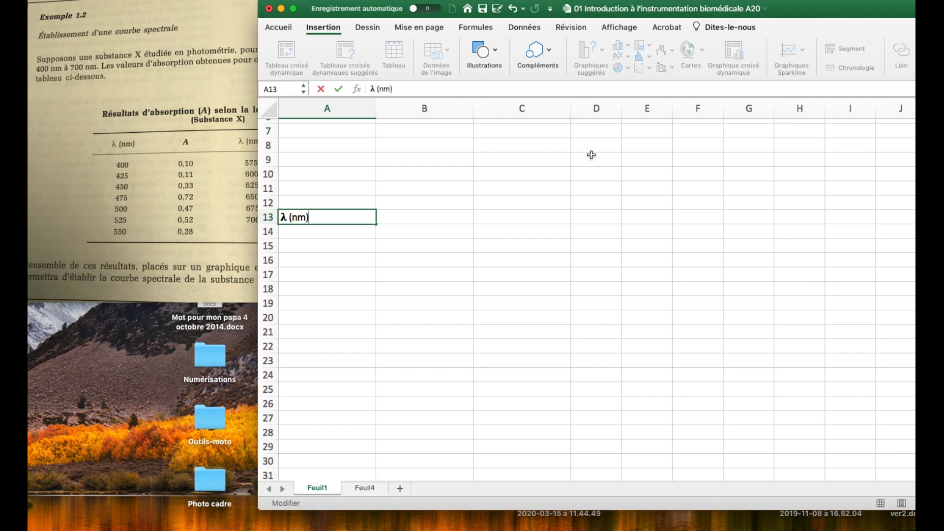
left_click_drag(286, 218, 280, 217)
type("Longueur d'onde")
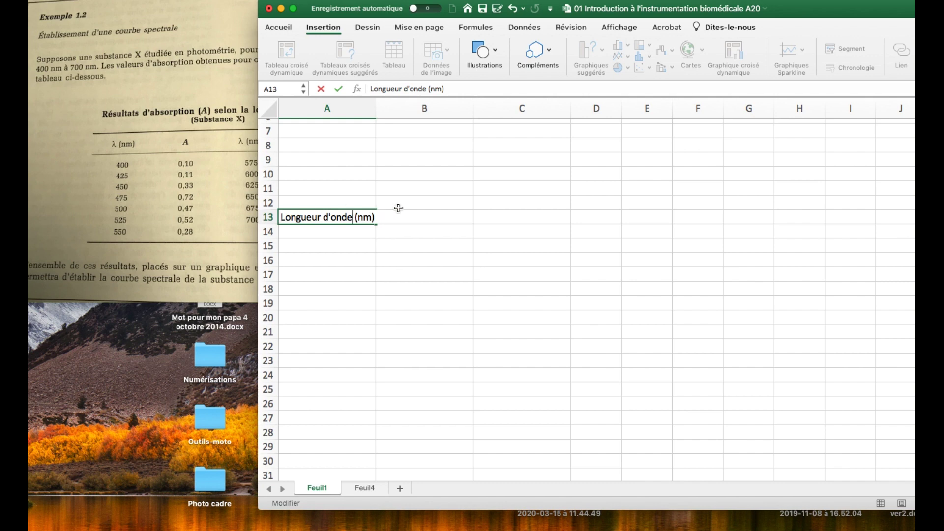
left_click(408, 219)
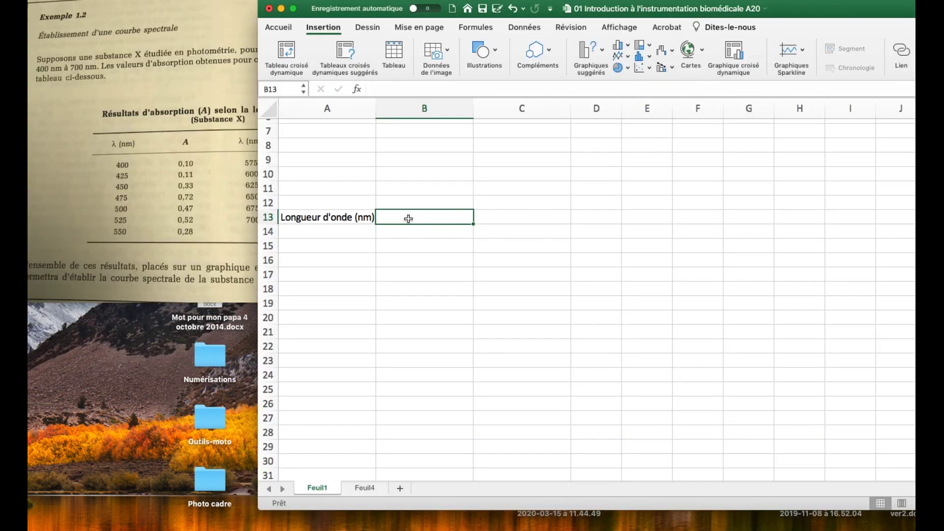
type("A")
key("Return")
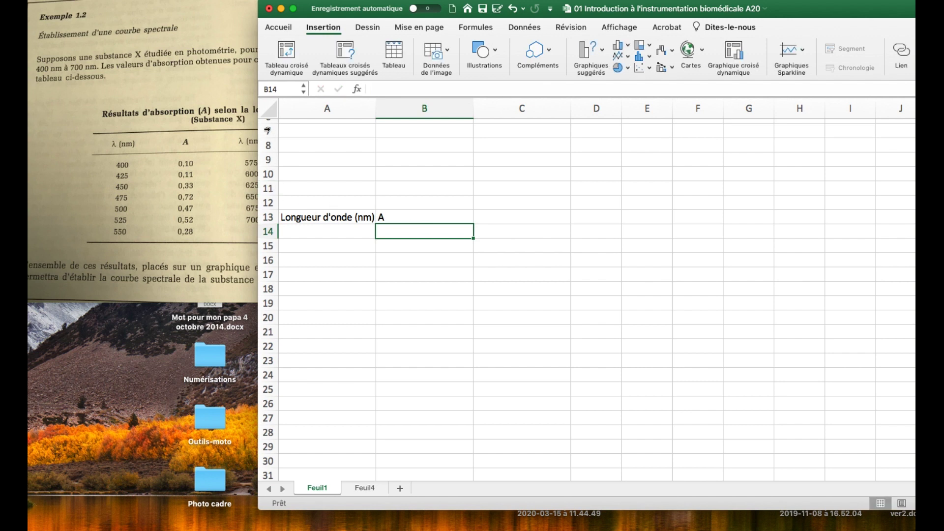
- Move the two column headers from row 13 up to cells A4 and B4
scroll(289, 164, "up", 5)
left_click_drag(322, 308, 357, 211)
left_click(356, 219)
scroll(355, 224, "up", 1)
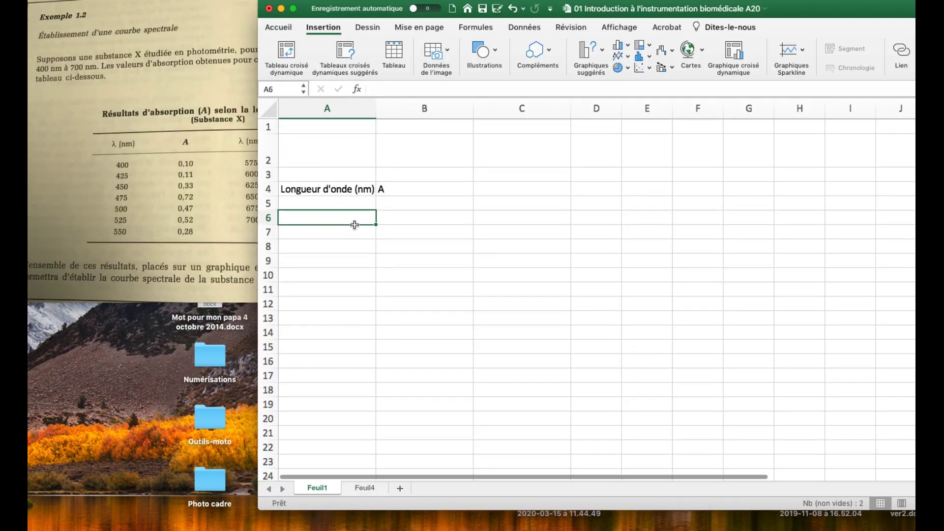
- Enter the table label "Tableau 2:" in cell A2, keeping the source table visible beside the worksheet
left_click_drag(633, 15, 775, 17)
left_click(469, 176)
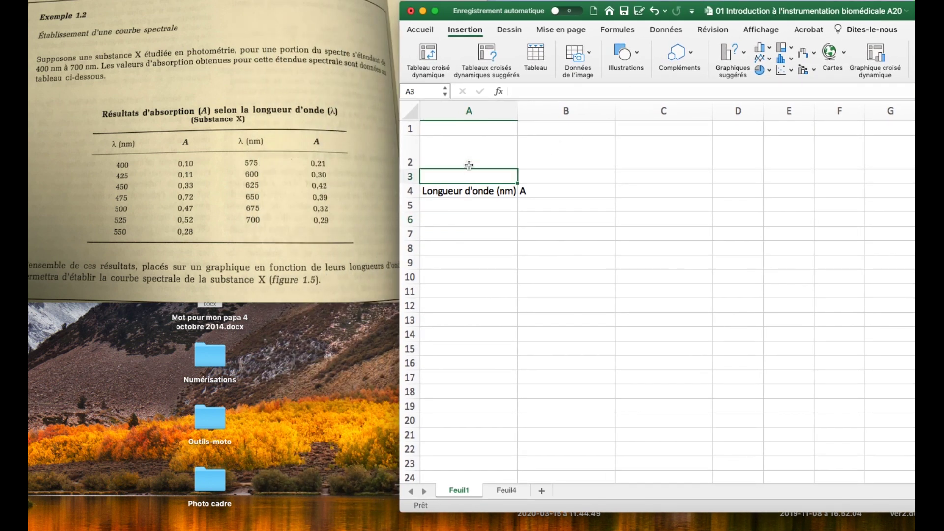
left_click(469, 156)
type("Tableau")
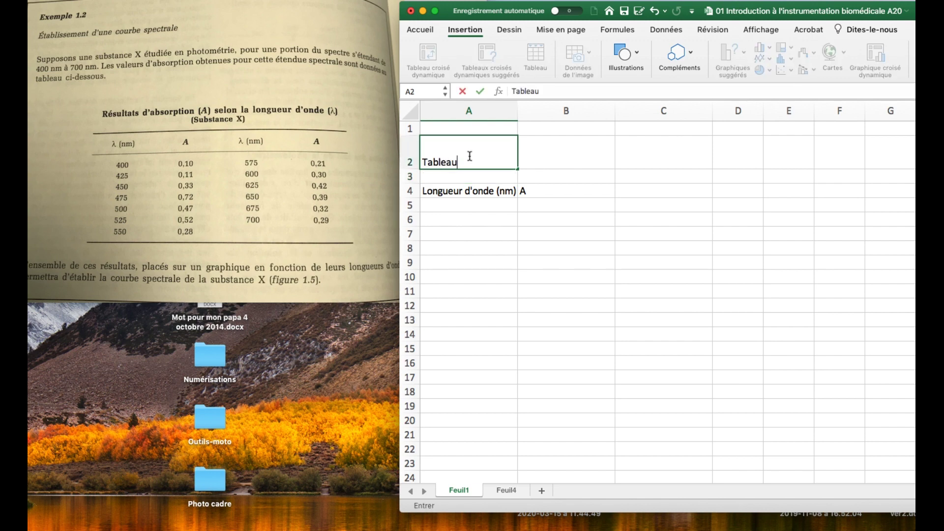
type(" 2L")
key("BackSpace")
key("Return")
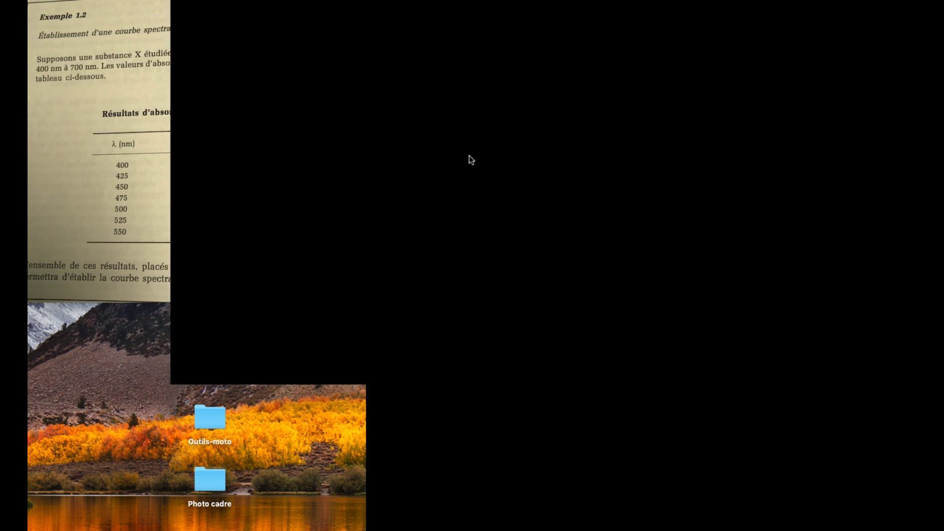
- Make the "Tableau 2:" label in cell A2 bold
left_click(468, 159)
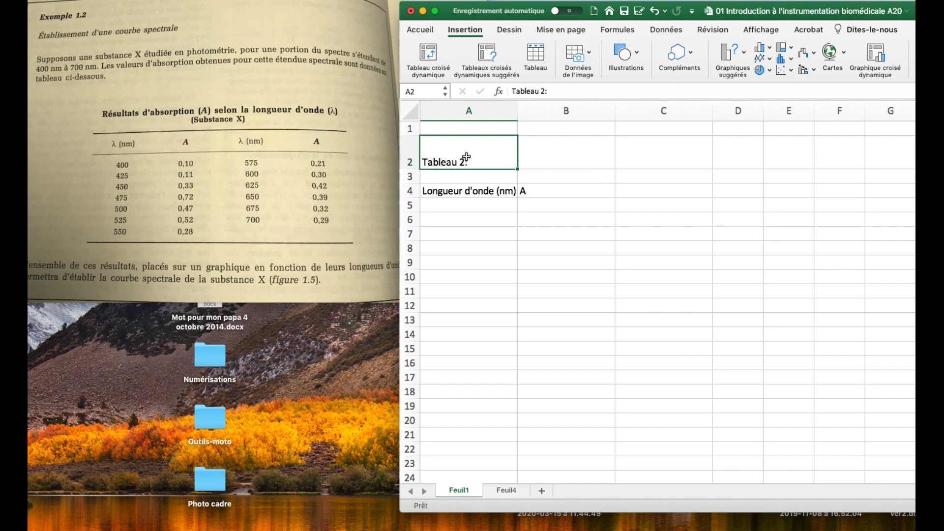
double_click(420, 33)
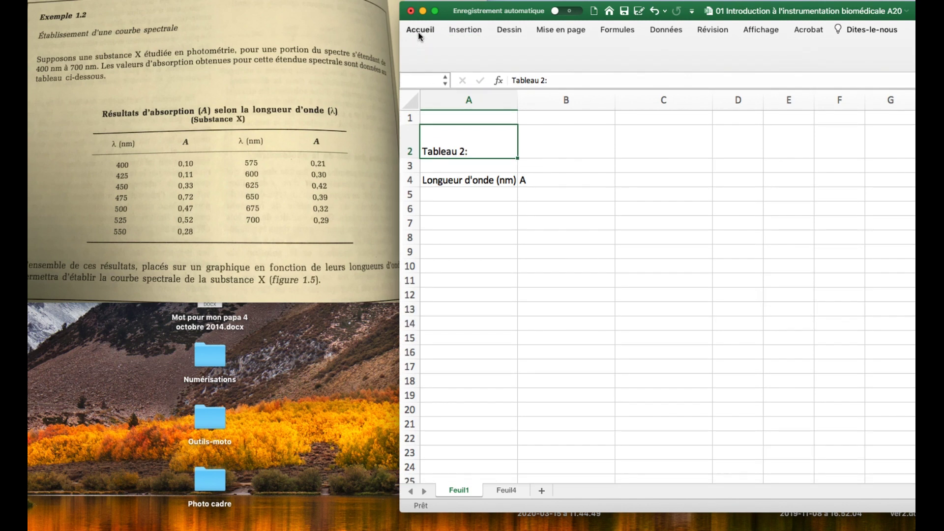
double_click(421, 30)
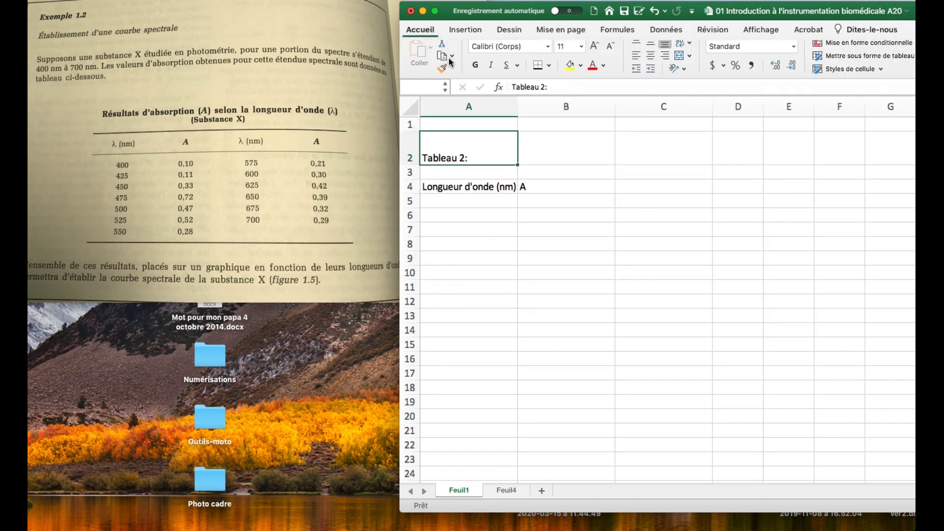
left_click(477, 109)
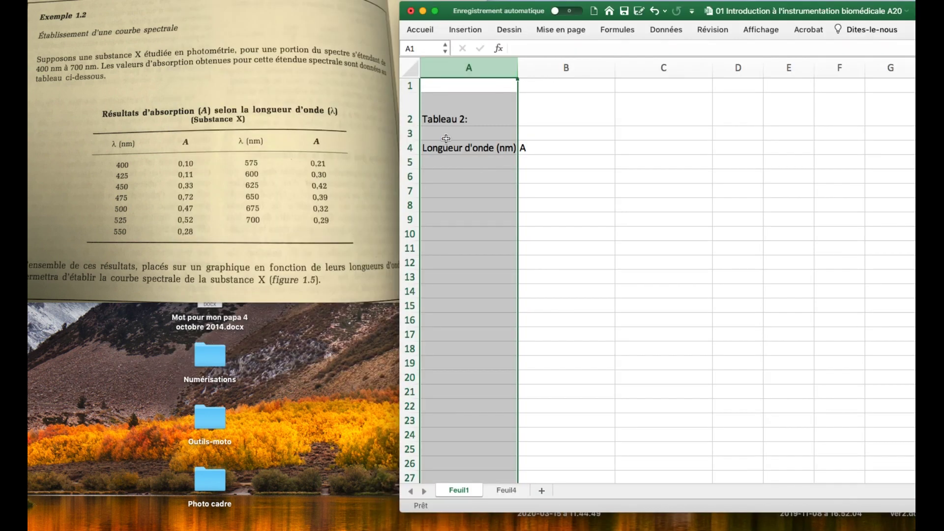
left_click(445, 119)
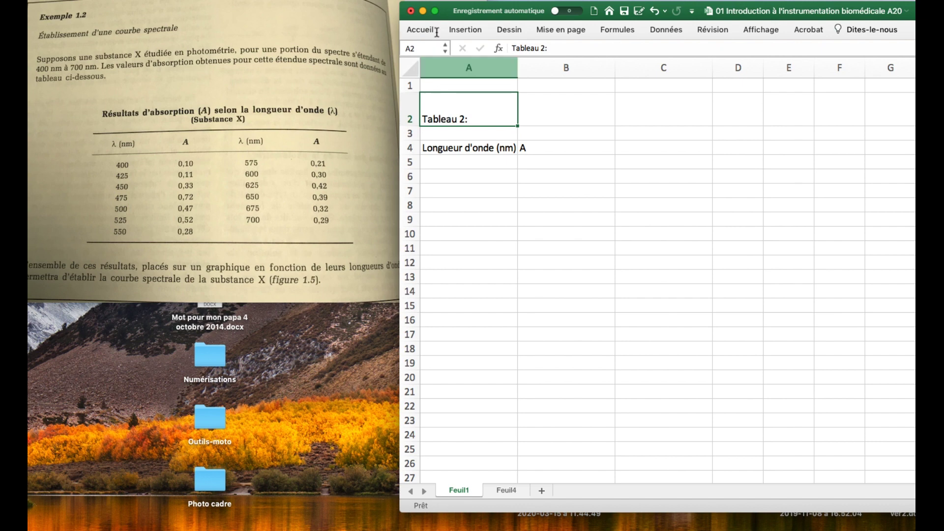
left_click(422, 33)
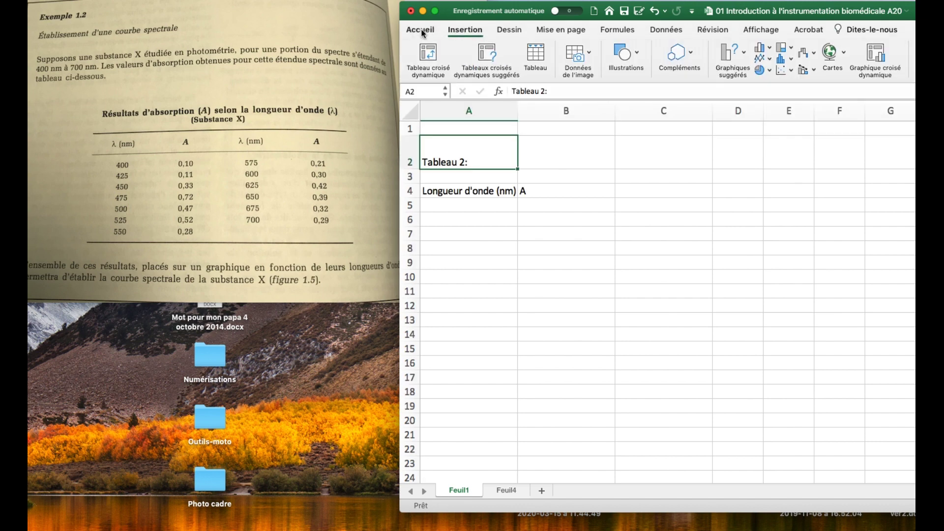
left_click(421, 32)
left_click(475, 72)
left_click(465, 191)
- Begin the table title in cell A3 with "Résultats d'absorption (A) selon la longueur d'onde ("
left_click(461, 178)
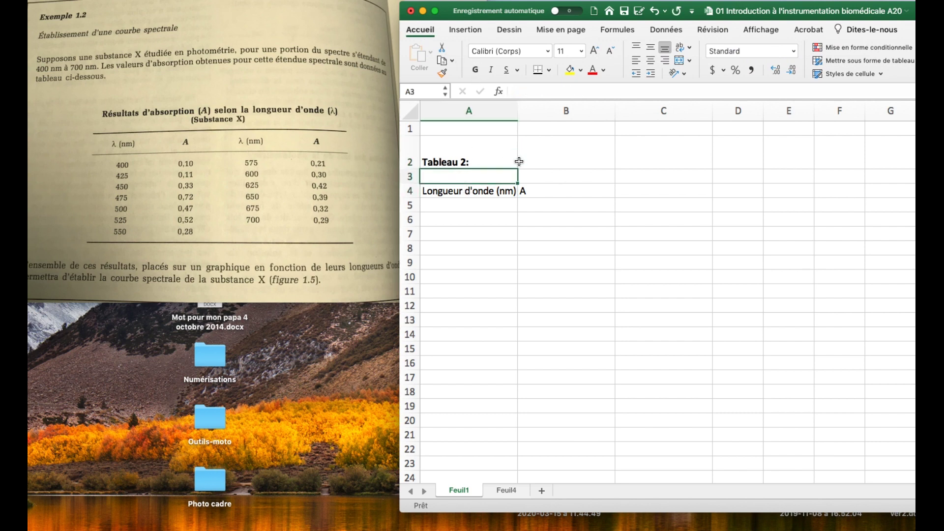
type("Résultats d'absorption (")
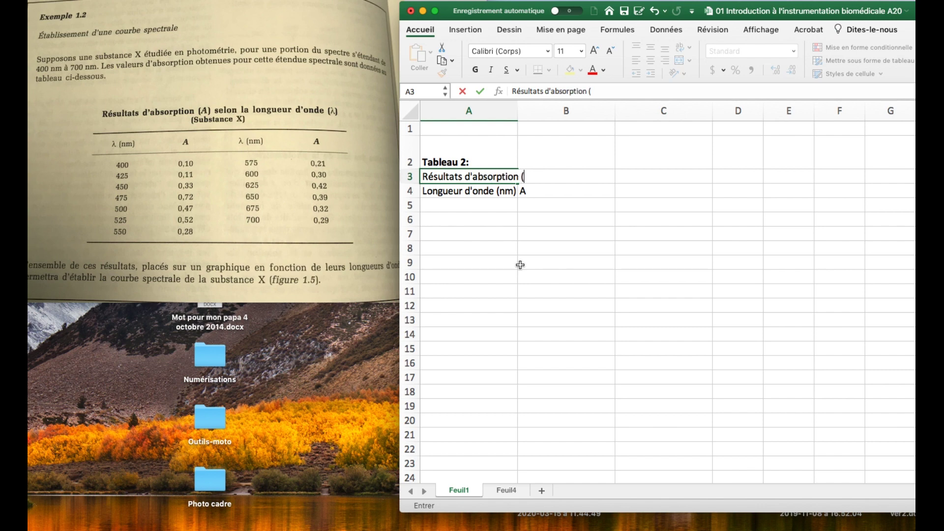
type("A) selon la longueur d'onde (")
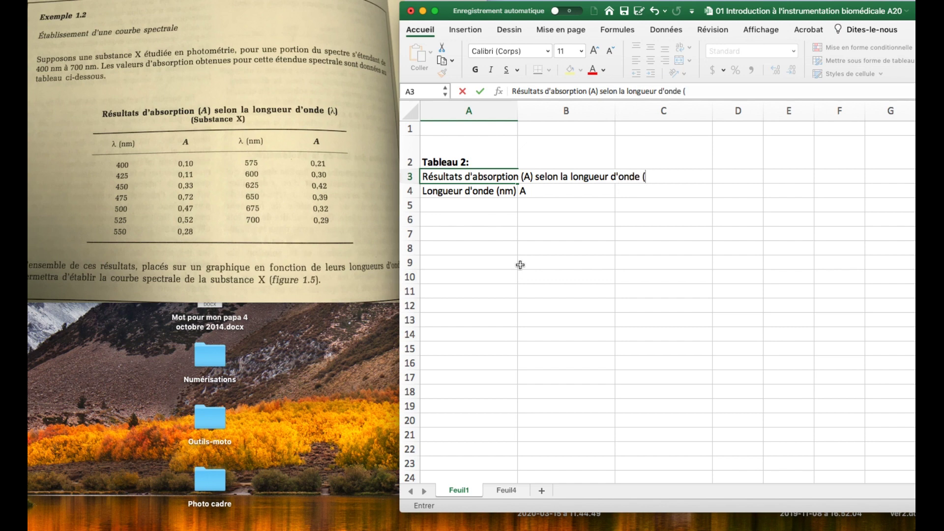
- Insert the Greek letter λ after the opening parenthesis of the table title in cell A3
double_click(772, 14)
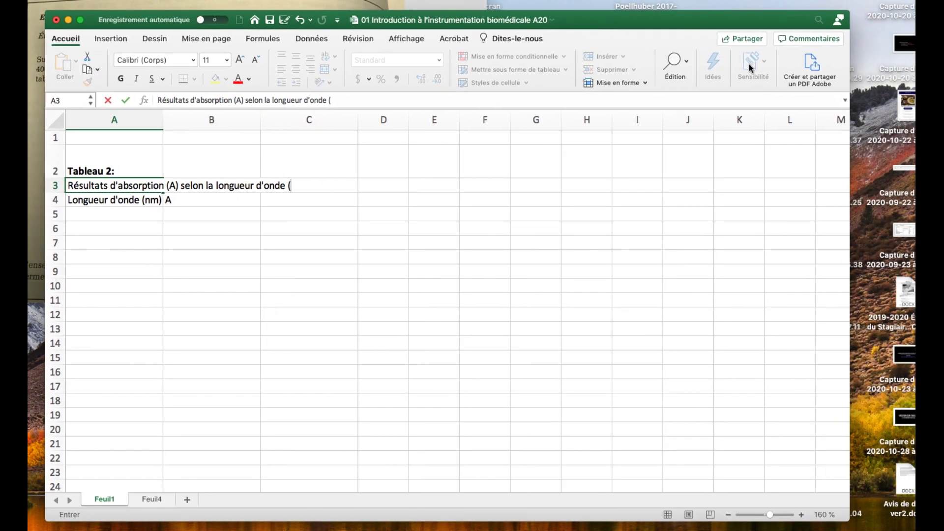
left_click(110, 40)
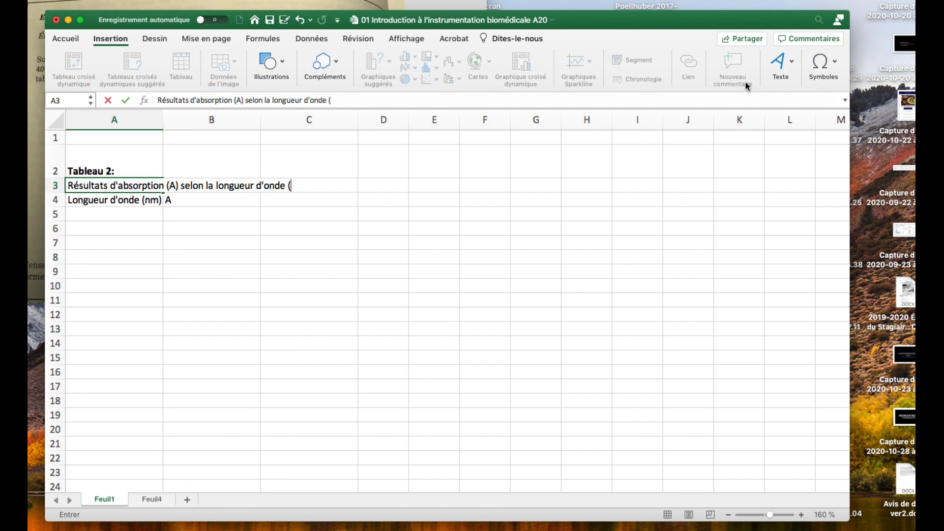
left_click(821, 79)
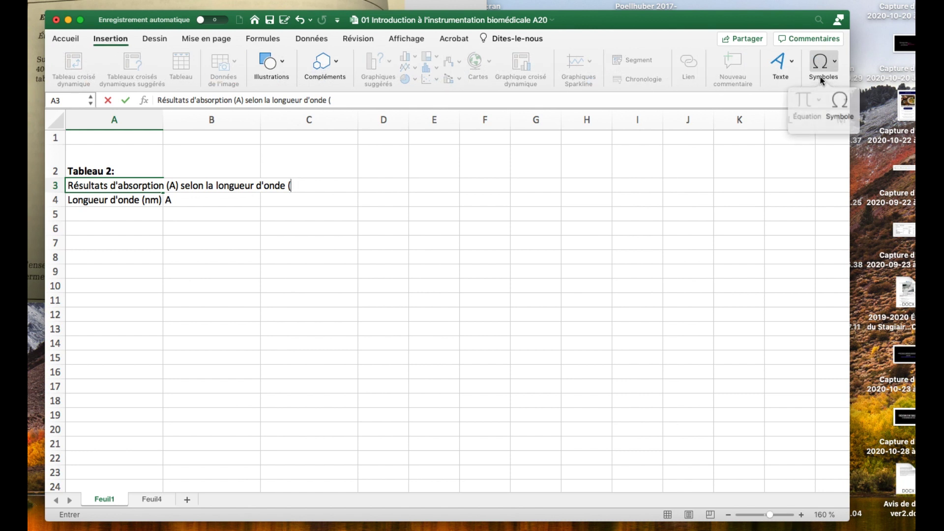
left_click(838, 103)
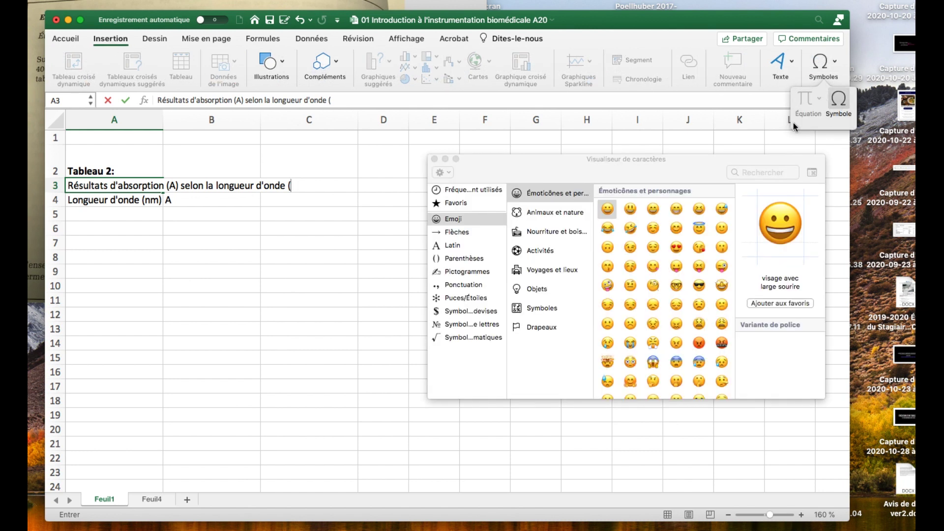
left_click(470, 202)
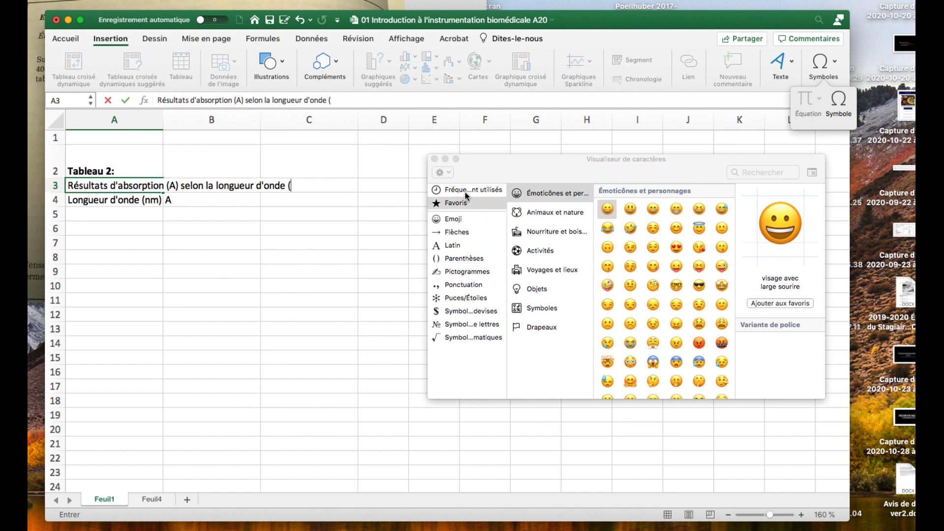
left_click(465, 192)
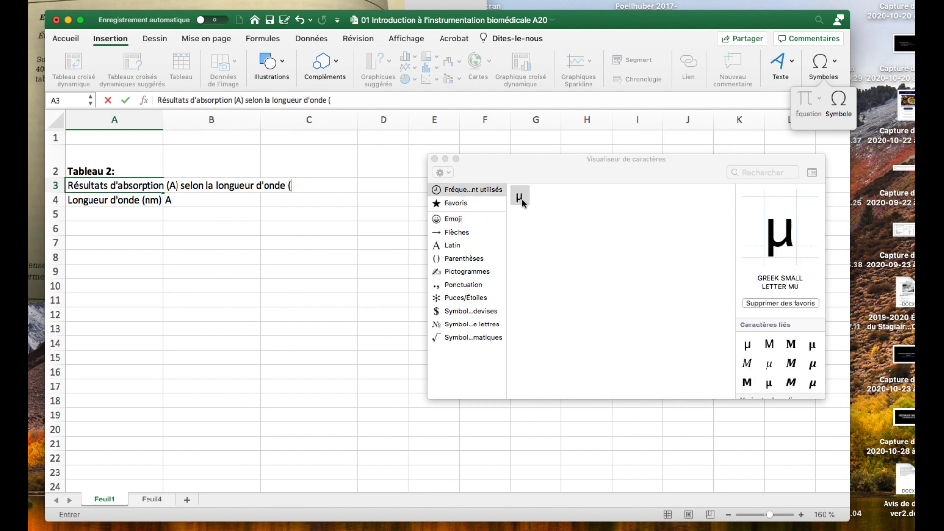
left_click(543, 197)
double_click(544, 202)
left_click(434, 159)
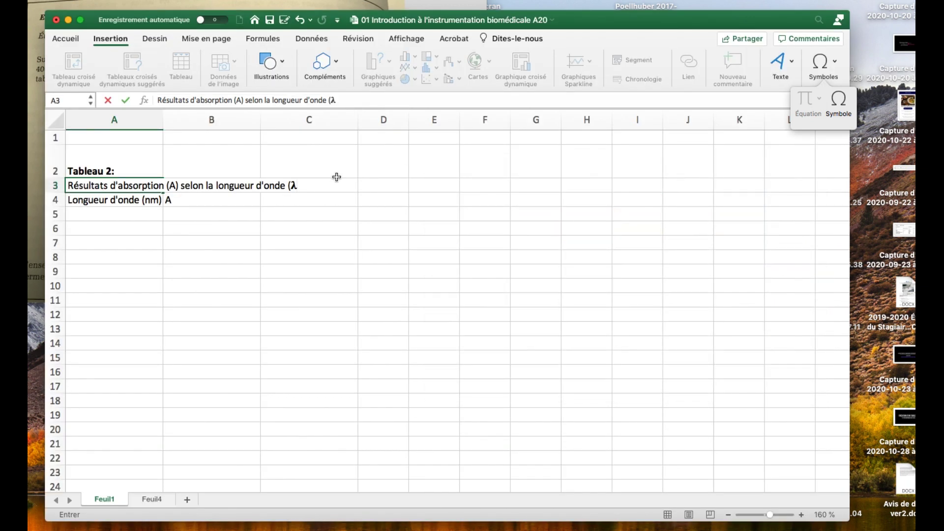
- Complete the title in cell A3 with "), substance X", keeping the source table visible beside the worksheet
left_click_drag(586, 27, 905, 31)
left_click(627, 193)
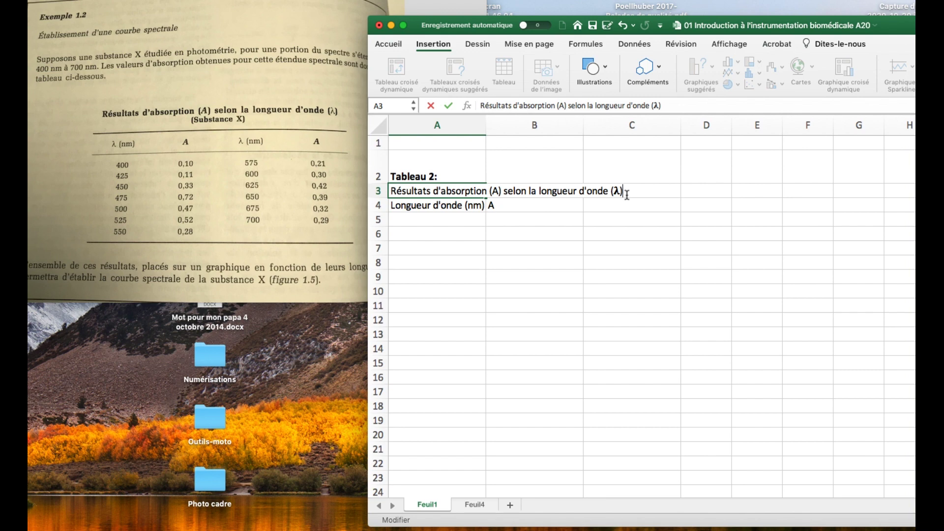
type("Sub")
key("BackSpace")
key("BackSpace")
key("BackSpace")
type("substance X")
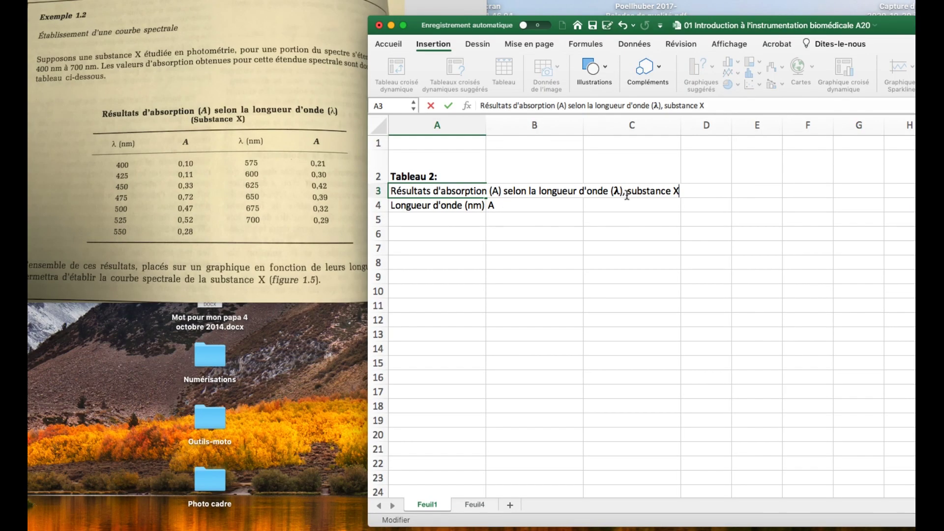
left_click(626, 222)
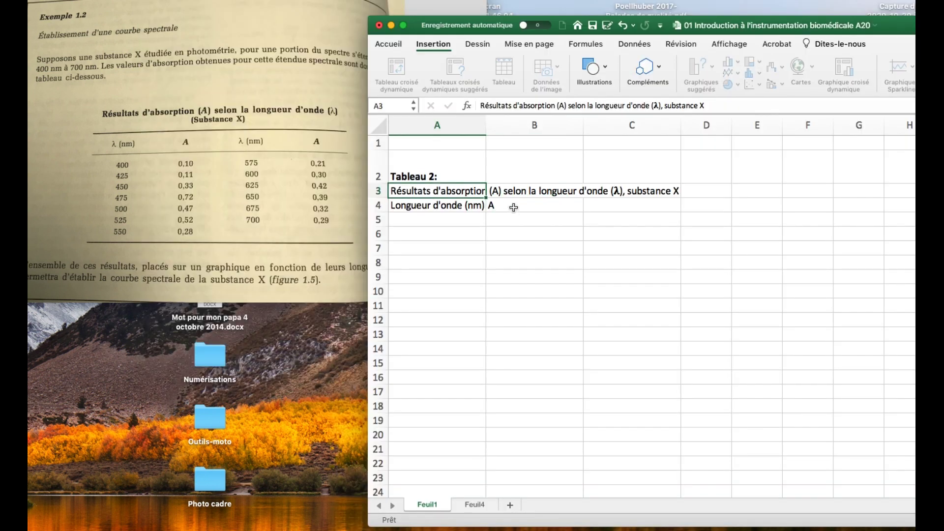
- Delete the empty row 1 above the "Tableau 2:" label
left_click(509, 206)
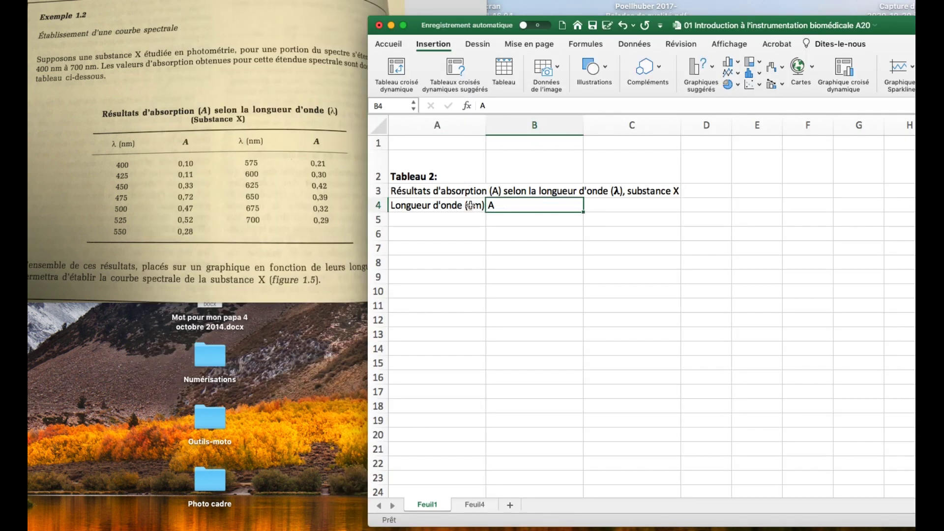
left_click(466, 206)
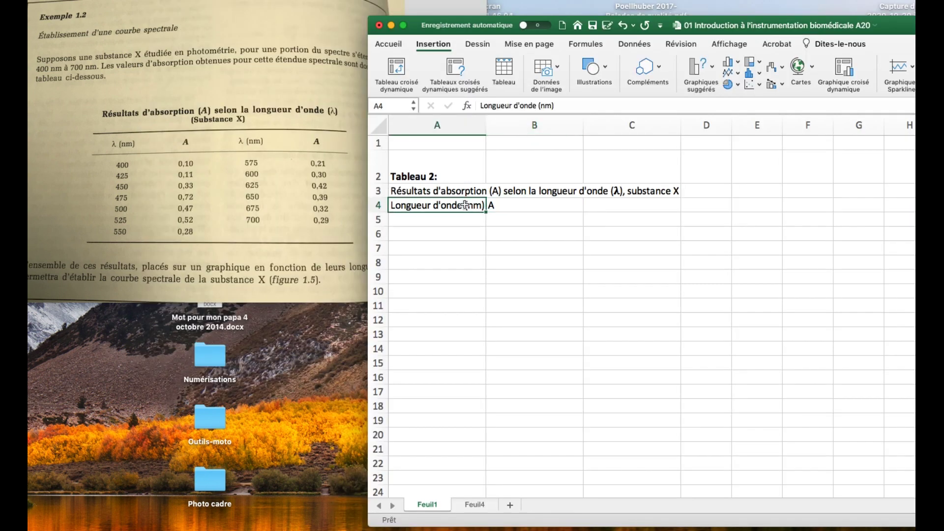
left_click(445, 177)
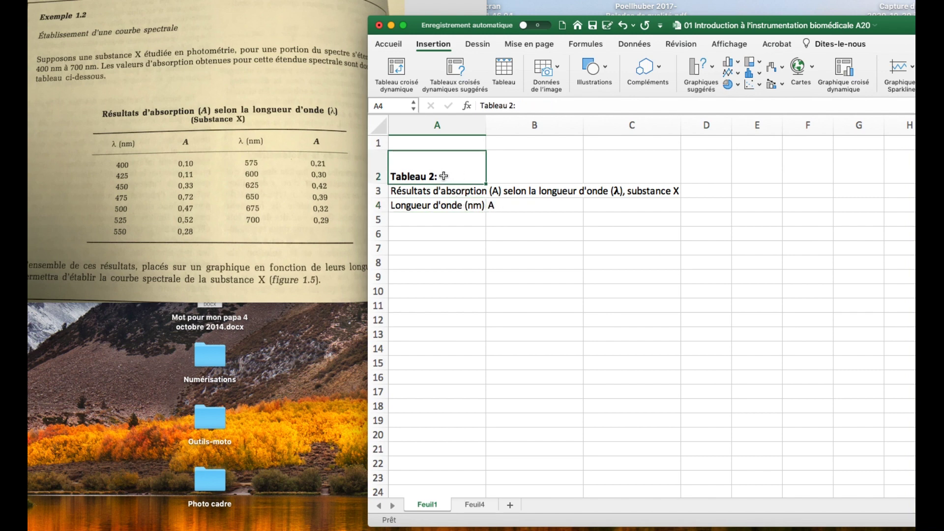
left_click(379, 142)
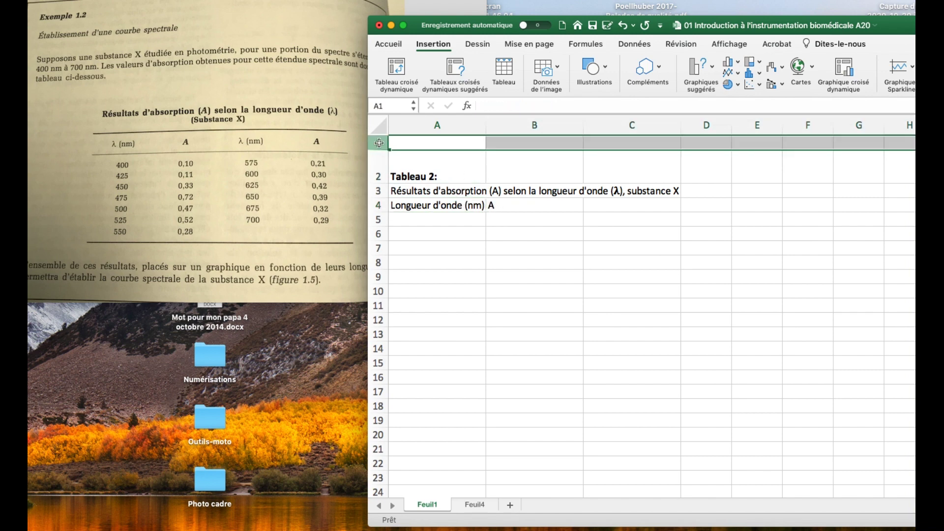
right_click(379, 143)
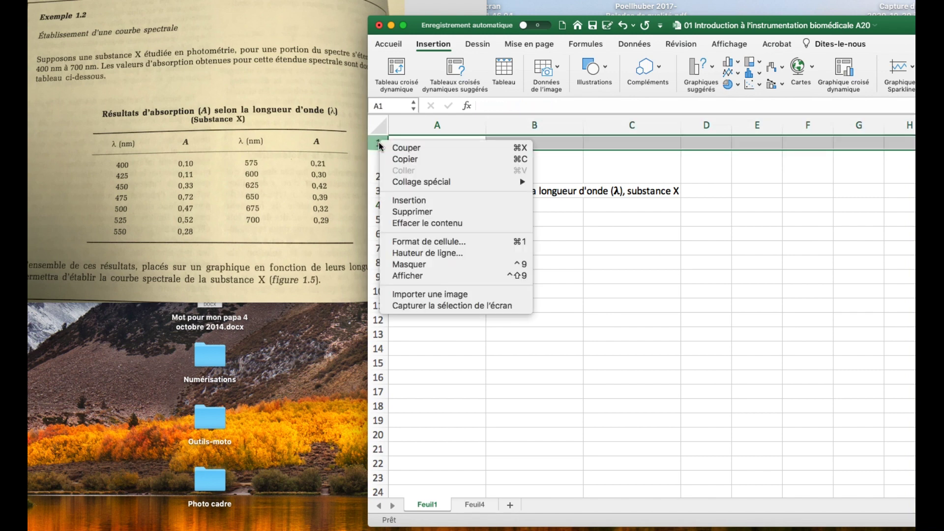
left_click(408, 212)
- Merge cells A1 and B1 and center the "Tableau 2:" label across them
left_click_drag(407, 147, 534, 149)
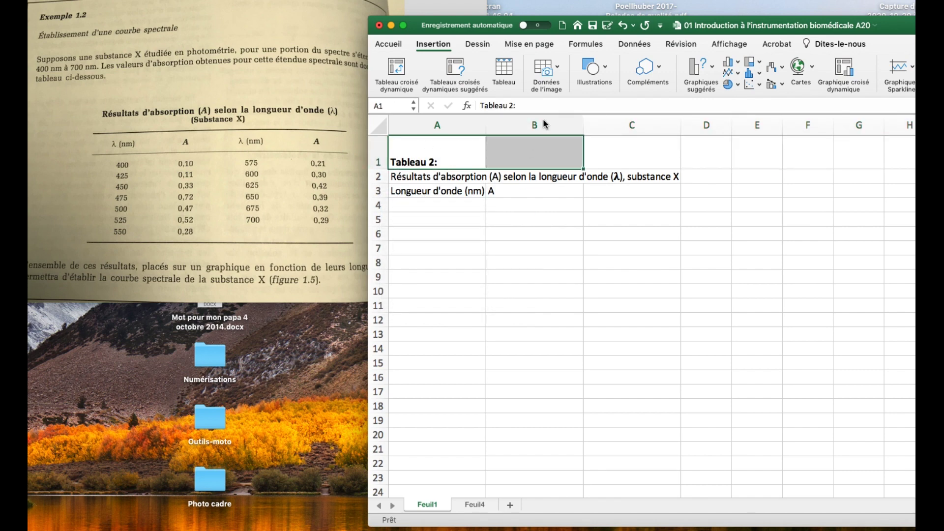
left_click(389, 45)
left_click_drag(893, 20, 582, 23)
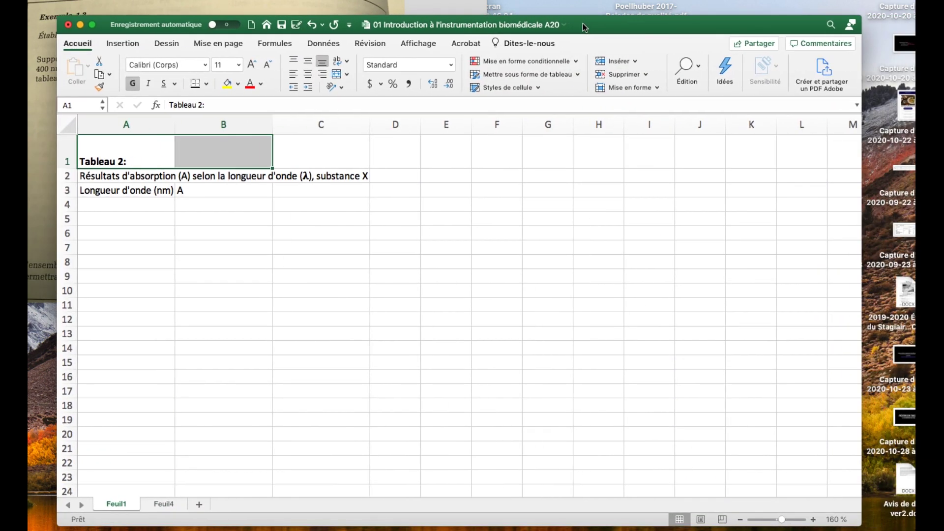
left_click(337, 75)
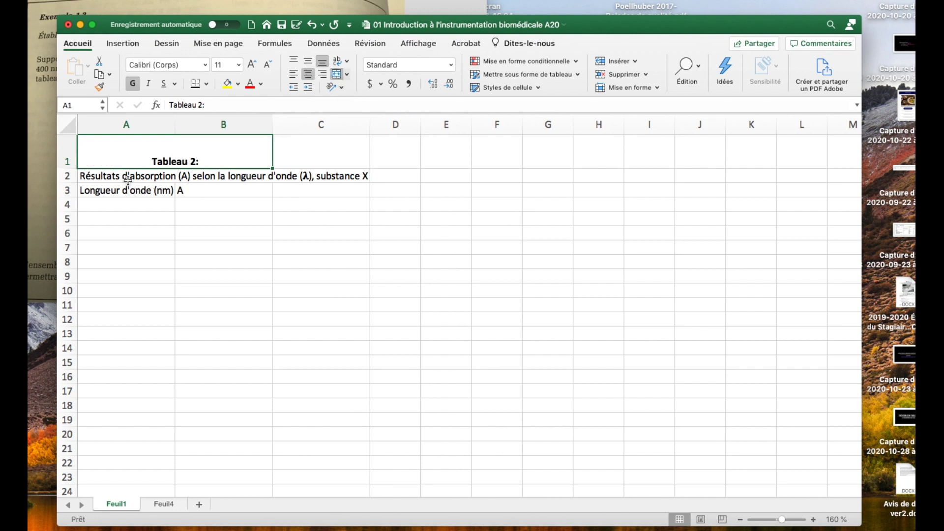
- Merge and center the title across A2:B2, and wrap it with row 2 tall enough for two lines
left_click_drag(137, 178, 253, 179)
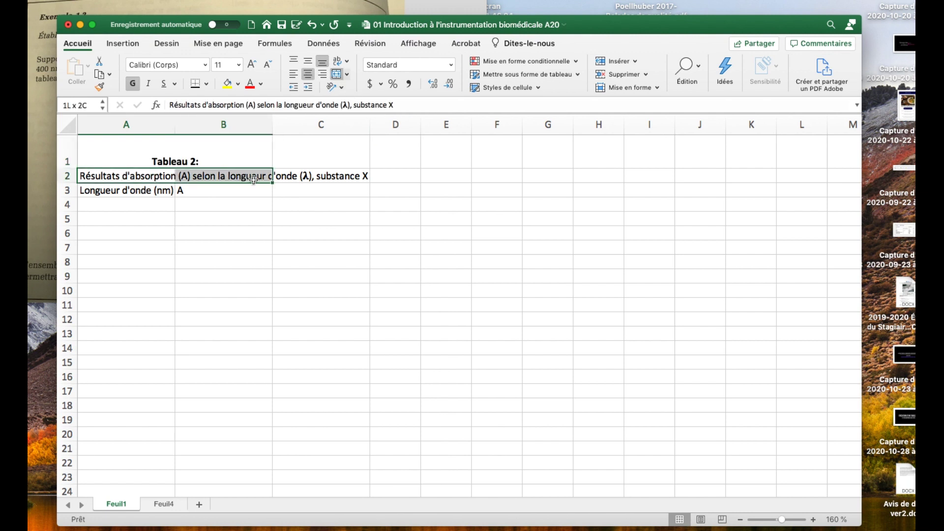
left_click(337, 77)
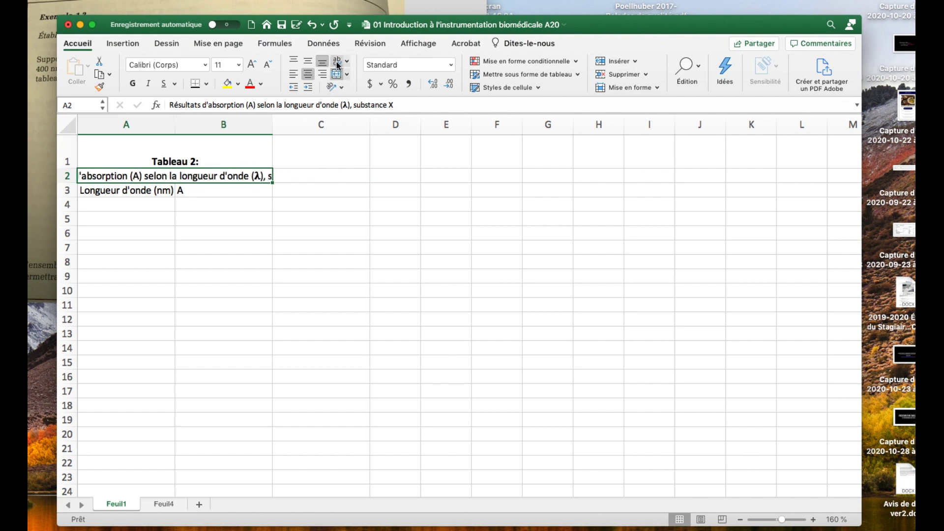
left_click(338, 62)
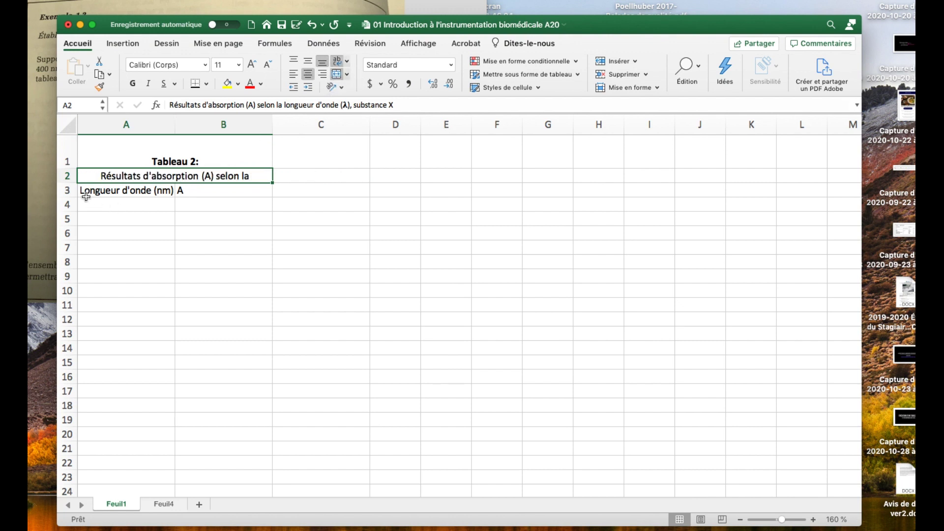
left_click_drag(72, 185, 72, 199)
left_click(261, 208)
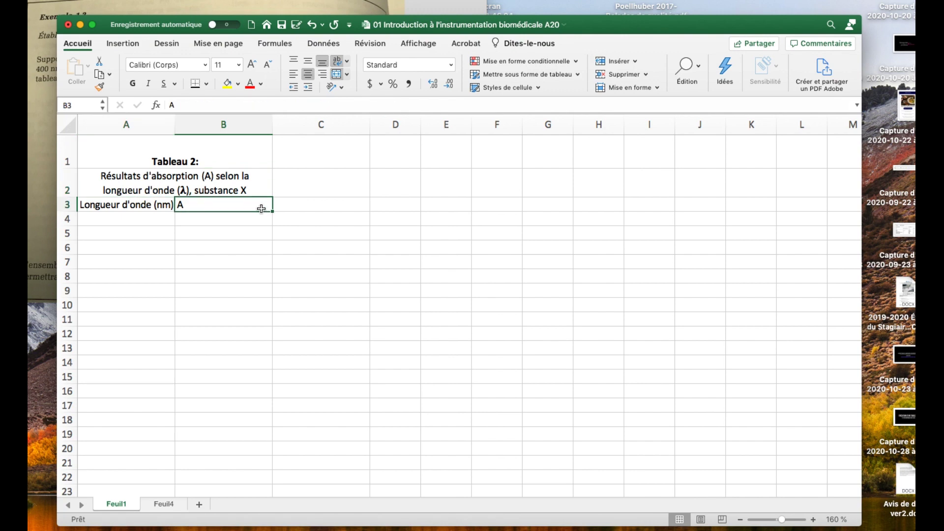
- Center the column headers in cells A3 and B3, bringing the source table back into view beside the worksheet
left_click_drag(604, 29, 911, 19)
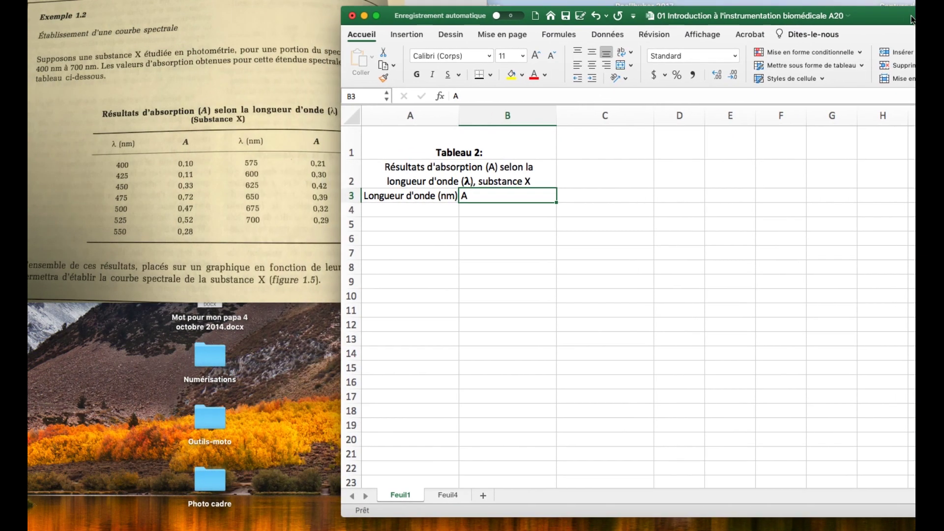
key("Left")
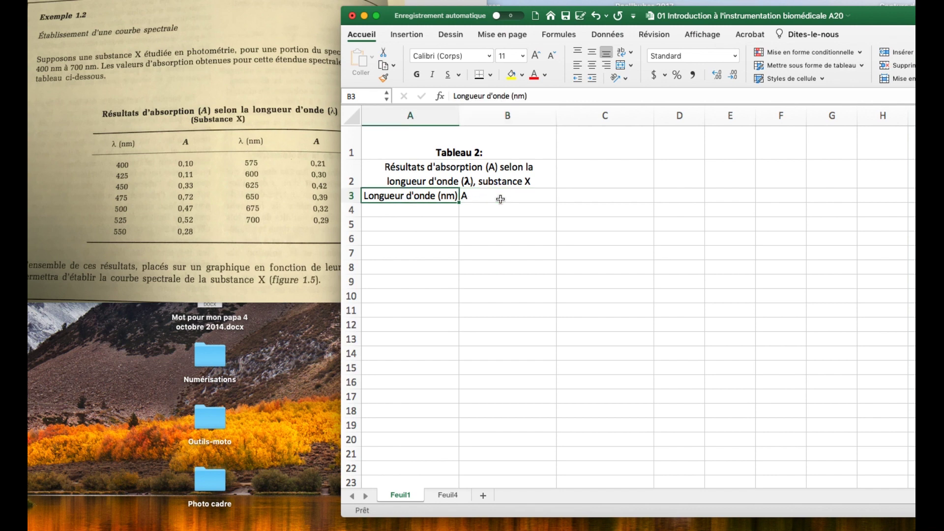
left_click(500, 199, "shift")
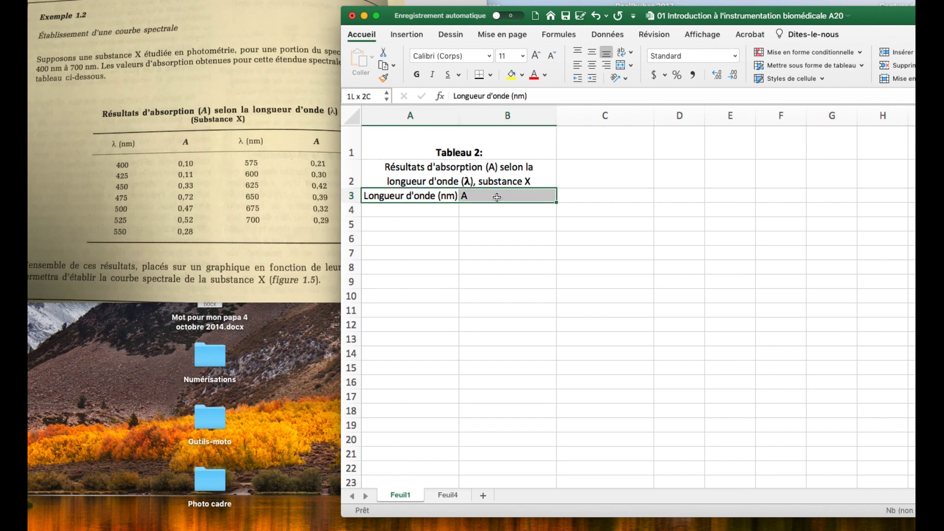
left_click(592, 65)
- Enter the first wavelength, 400, in cell A4
left_click(421, 211)
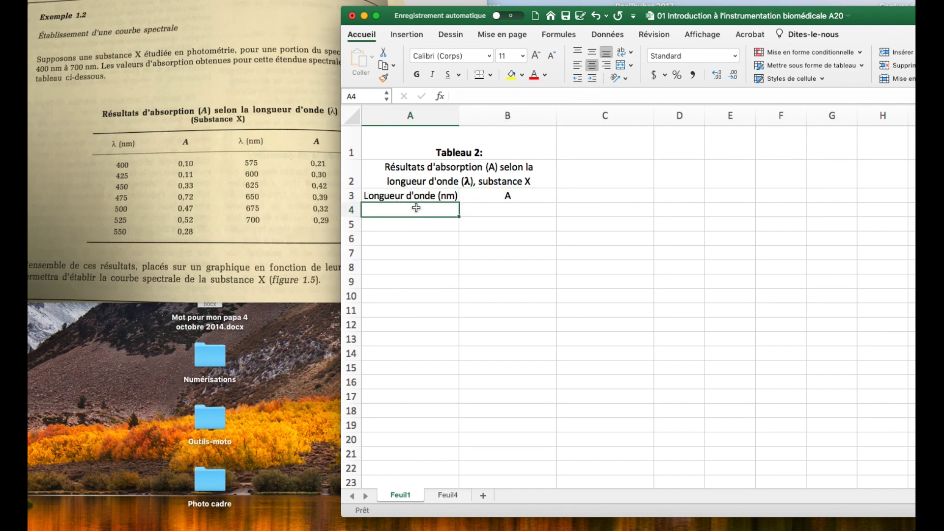
left_click(416, 197)
left_click(415, 211)
type("400")
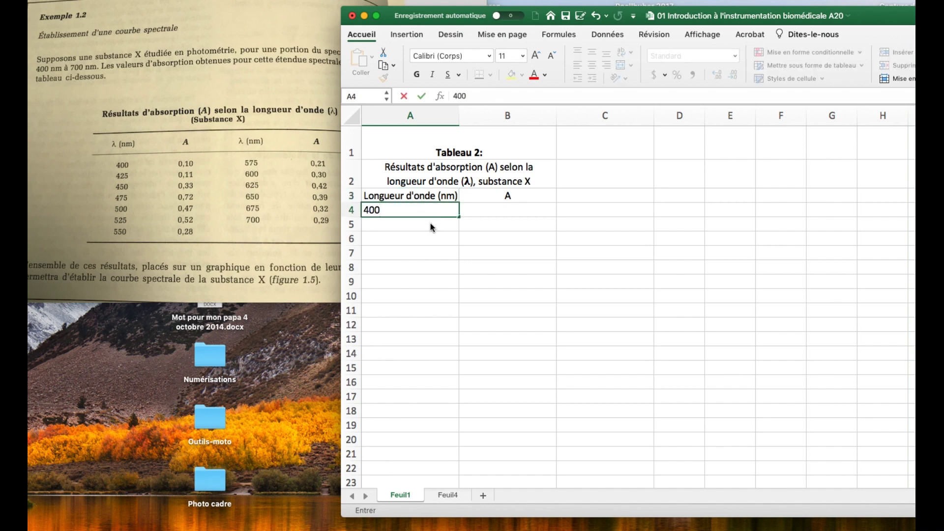
key("Return")
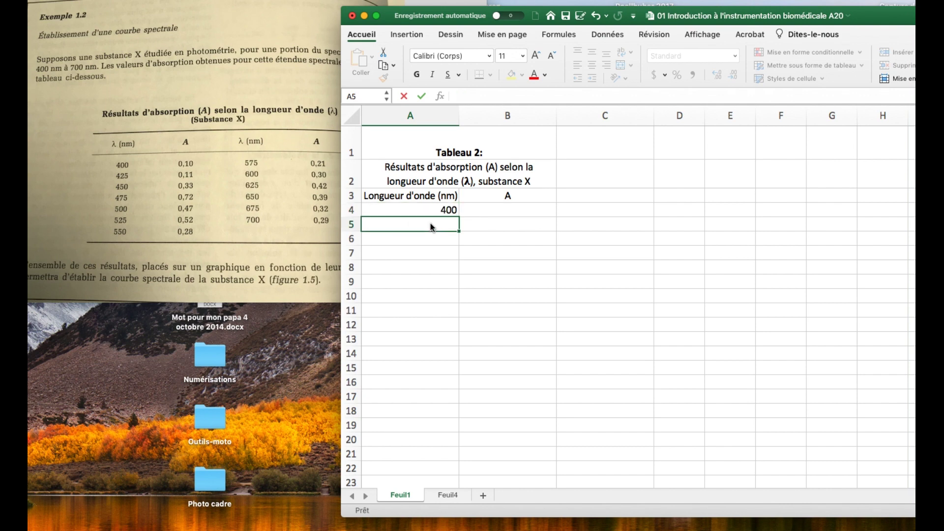
- Enter the second wavelength, 425, in cell A5 and center the values in A4:A5
scroll(553, 141, "down", 5)
left_click_drag(872, 15, 912, 71)
scroll(770, 223, "up", 5)
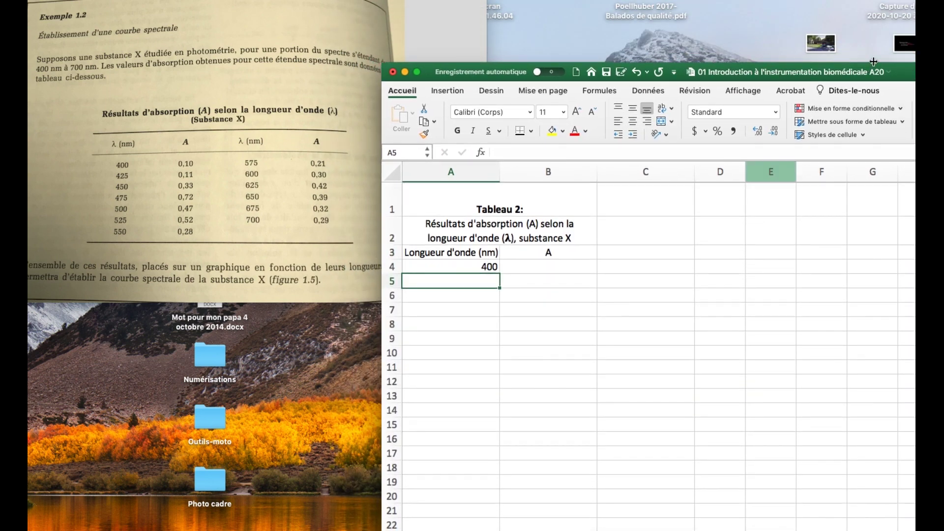
left_click_drag(908, 72, 886, 35)
left_click(468, 230)
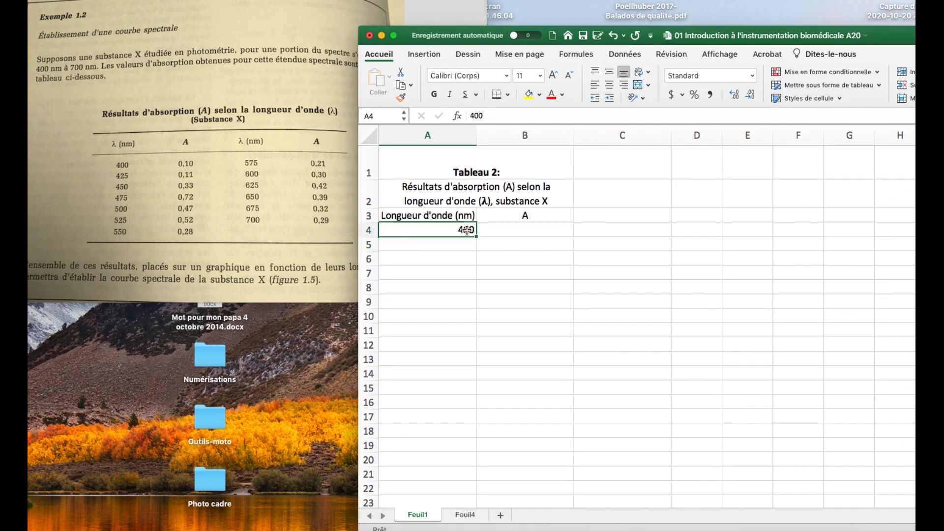
left_click(455, 244)
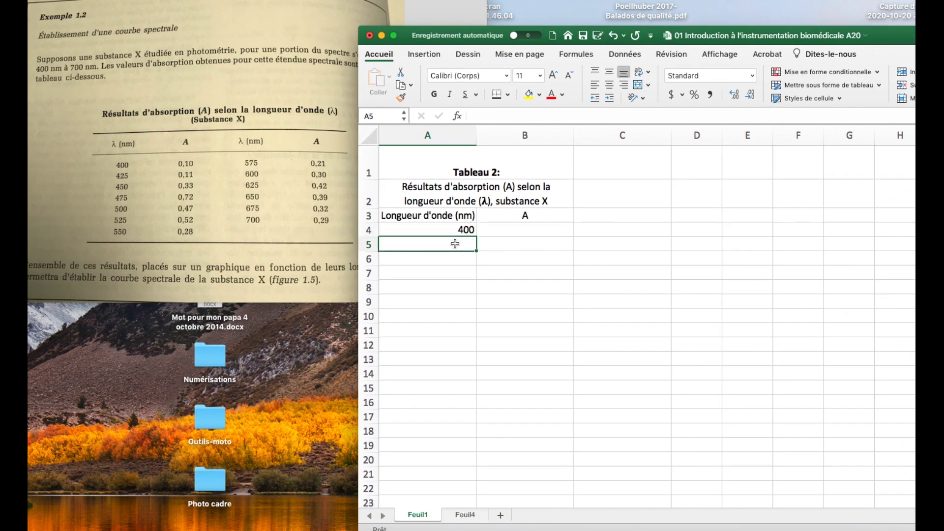
type("425")
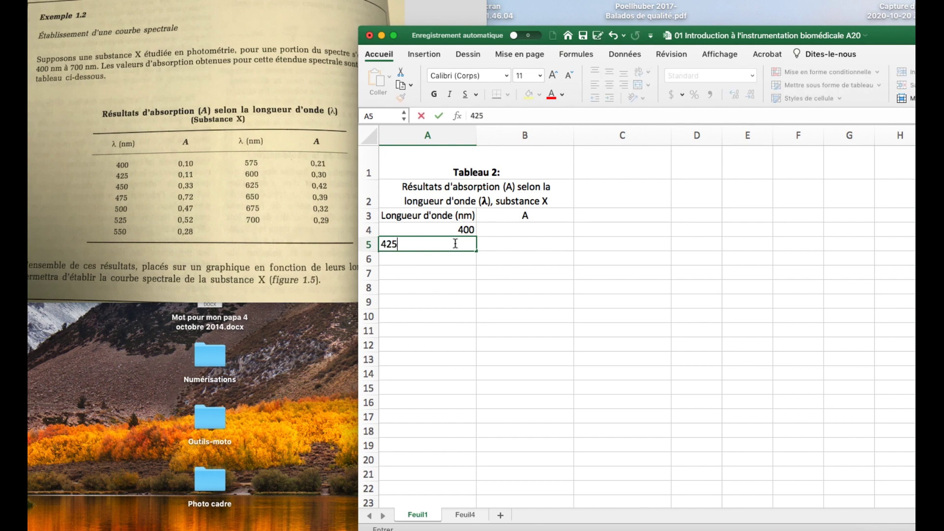
key("Return")
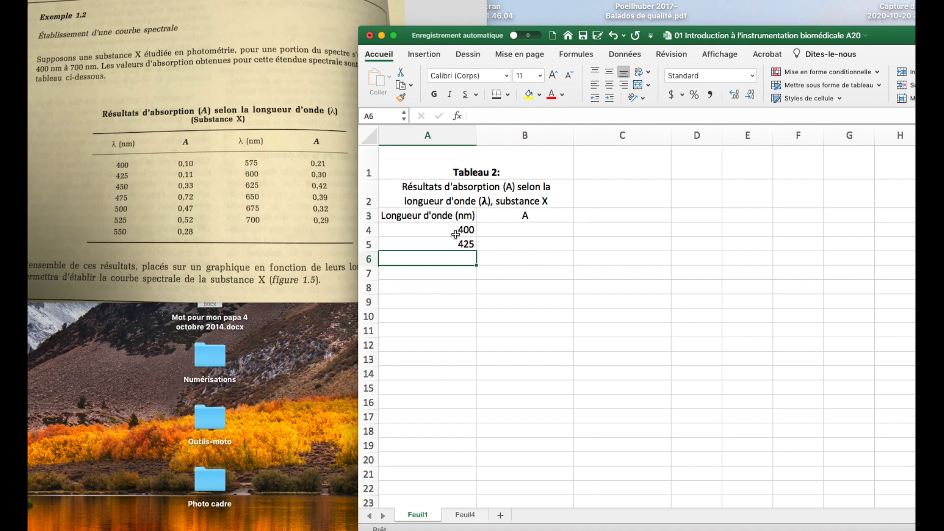
left_click_drag(455, 230, 454, 246)
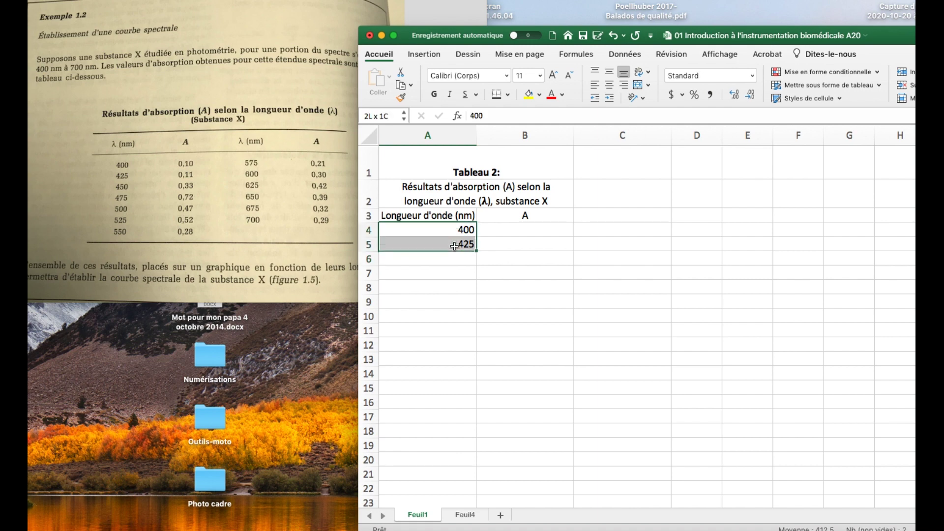
left_click(610, 85)
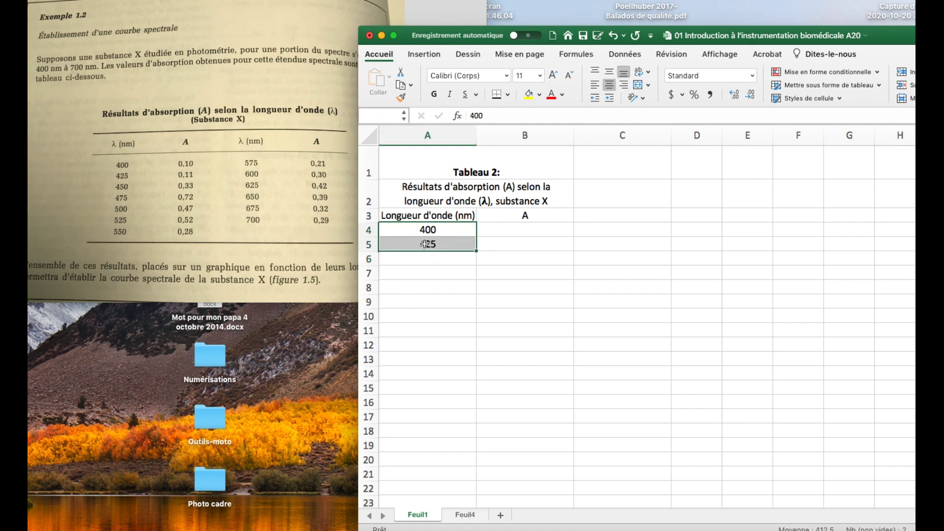
- Extend the wavelength series from A4:A5 down to cell A16, ending at 700
left_click(424, 258)
left_click_drag(427, 229, 475, 263)
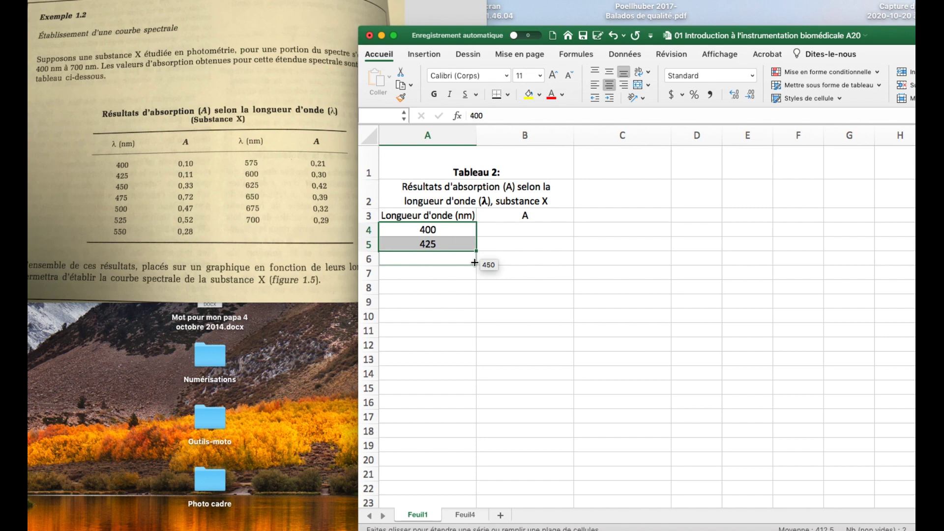
left_click_drag(475, 266, 469, 403)
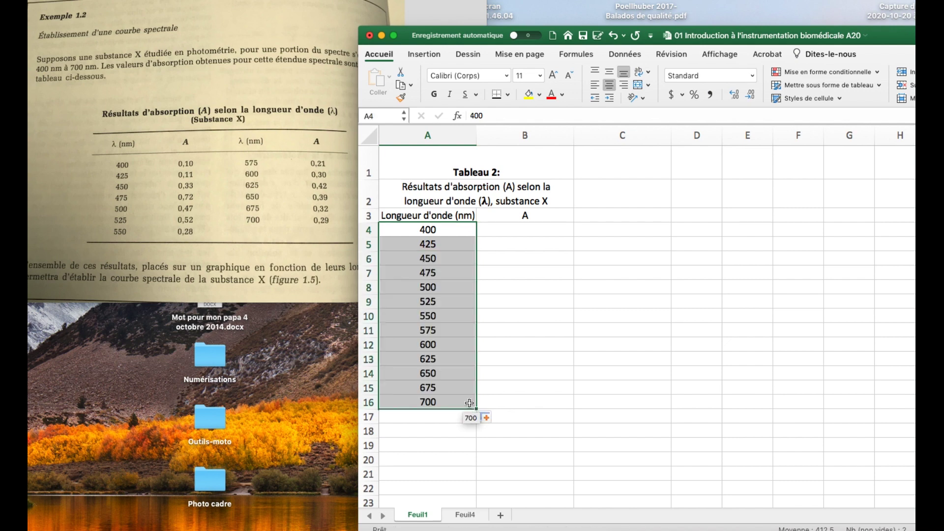
- Enter the absorption values 0,10, 0,11, 0,33 and 0,72 in B4:B7, keeping the source table fully in view beside the worksheet
left_click(513, 235)
left_click_drag(766, 38, 841, 13)
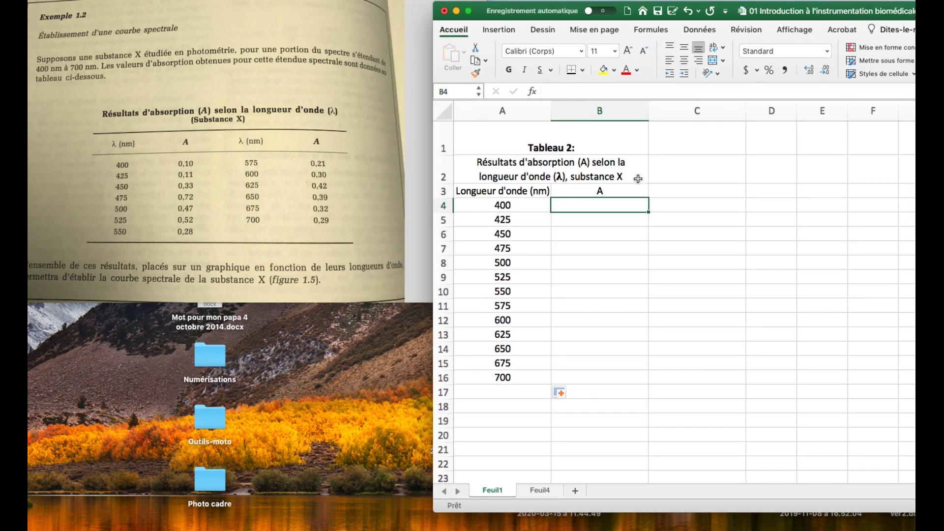
type("0,10")
key("Return")
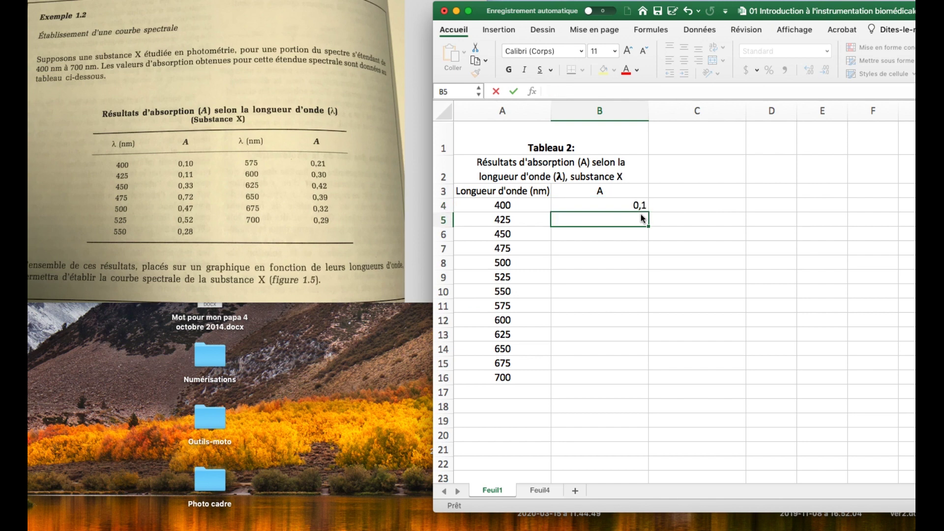
type("0,11")
key("Return")
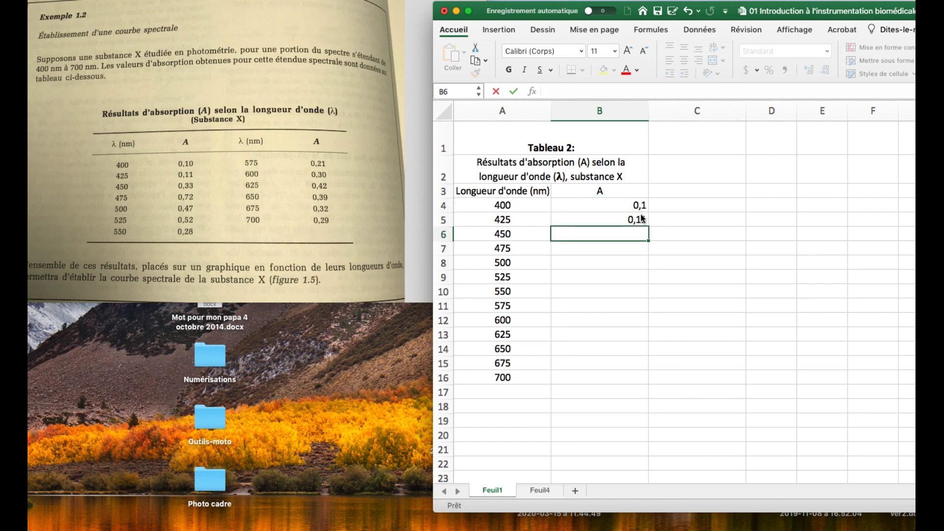
type("0,33")
key("Return")
type("0")
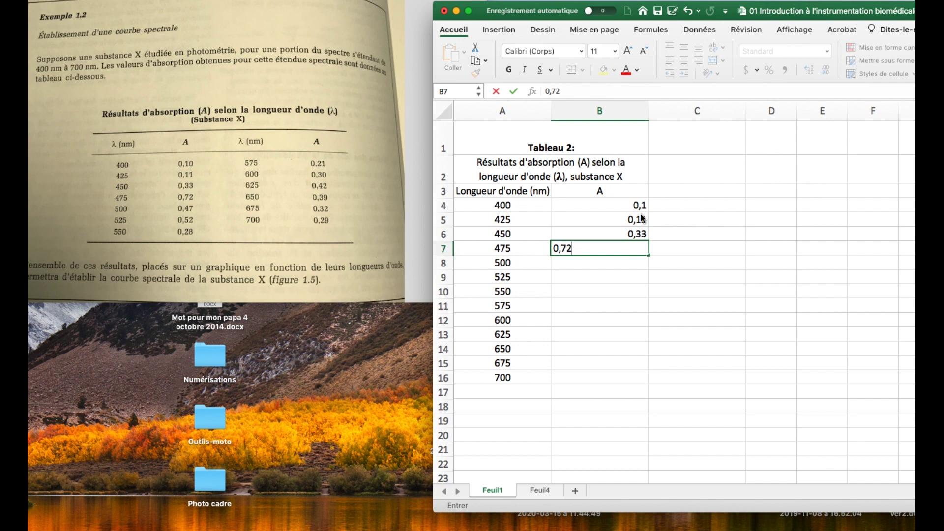
key("Return")
- Enter the absorption values 0,47, 0,52 and 0,28 for 500, 525 and 550 nm in B8:B10
type("0,4")
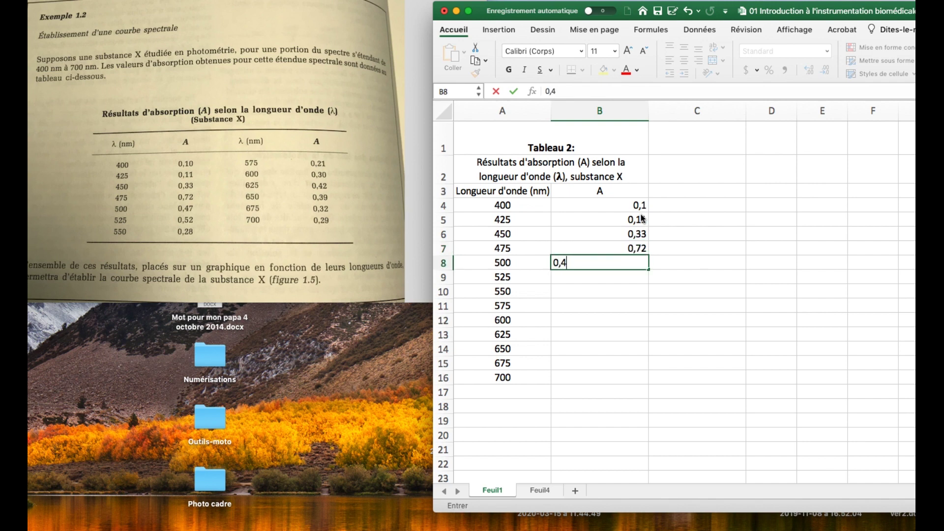
type("7")
key("Return")
type("0,52")
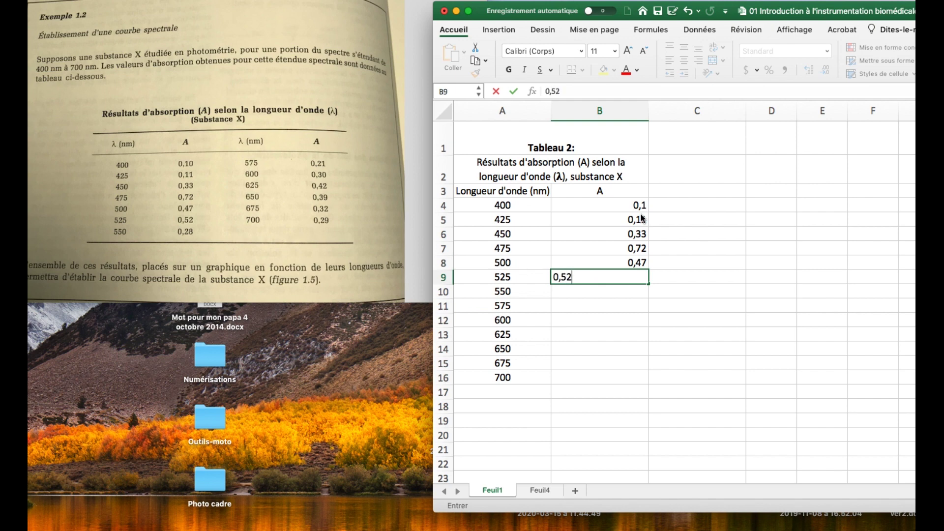
key("Return")
type("0,")
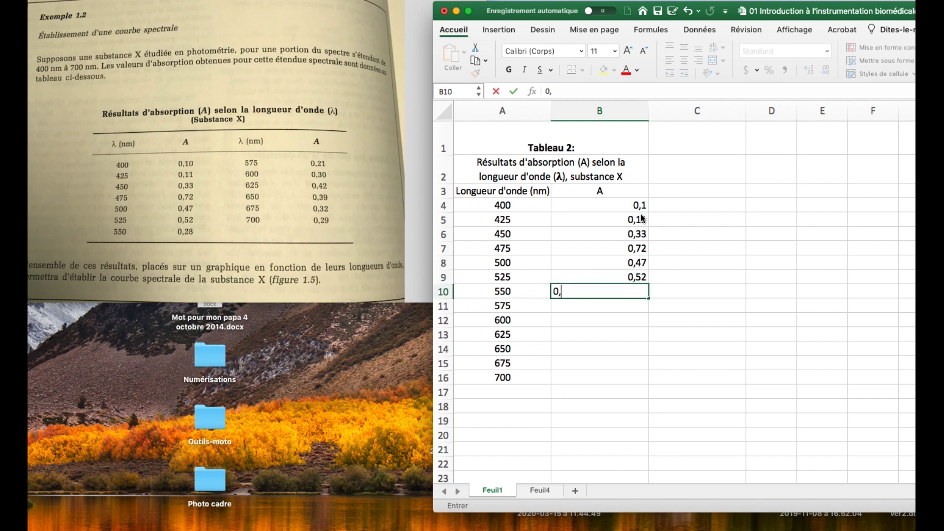
type("28")
key("Return")
- Enter the absorption values 0,21, 0,30, 0,42, 0,39, 0,32 and 0,29 for 575 to 700 nm in B11:B16
type("0,21")
key("Return")
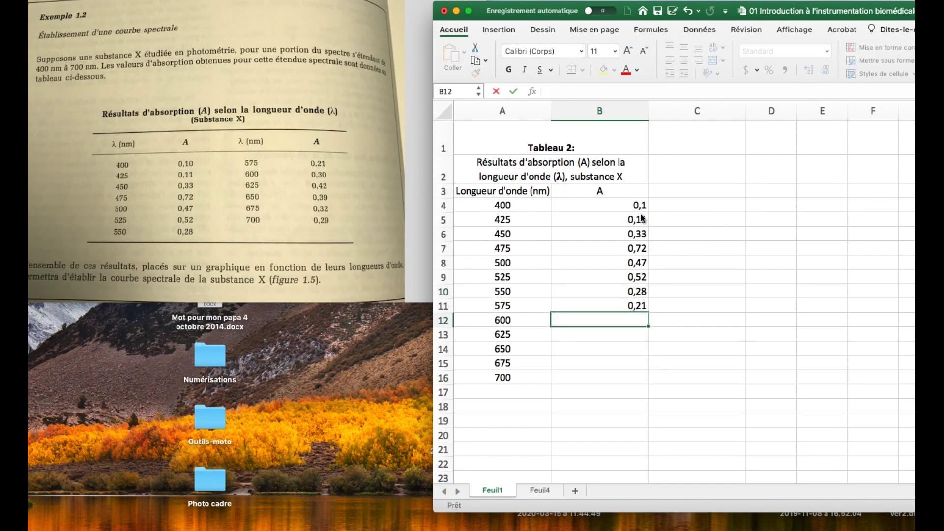
type("0,30")
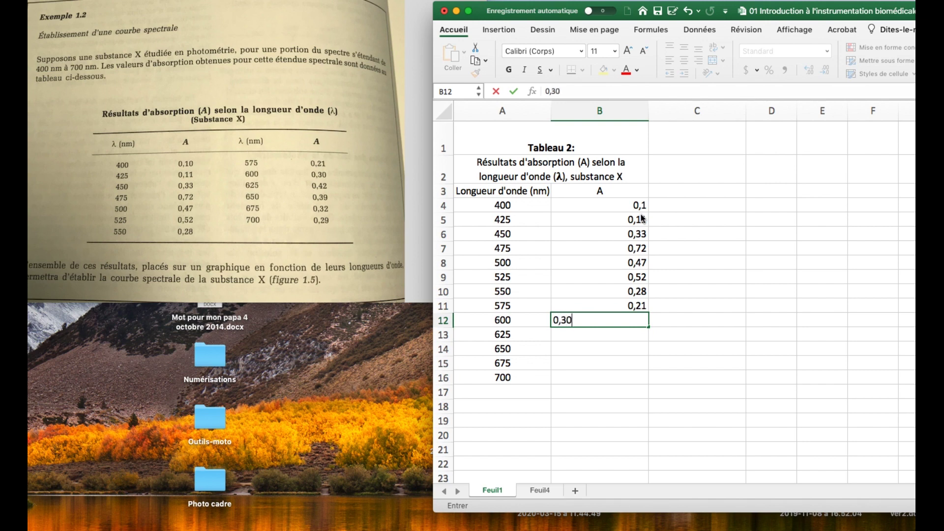
key("Return")
type("0,42")
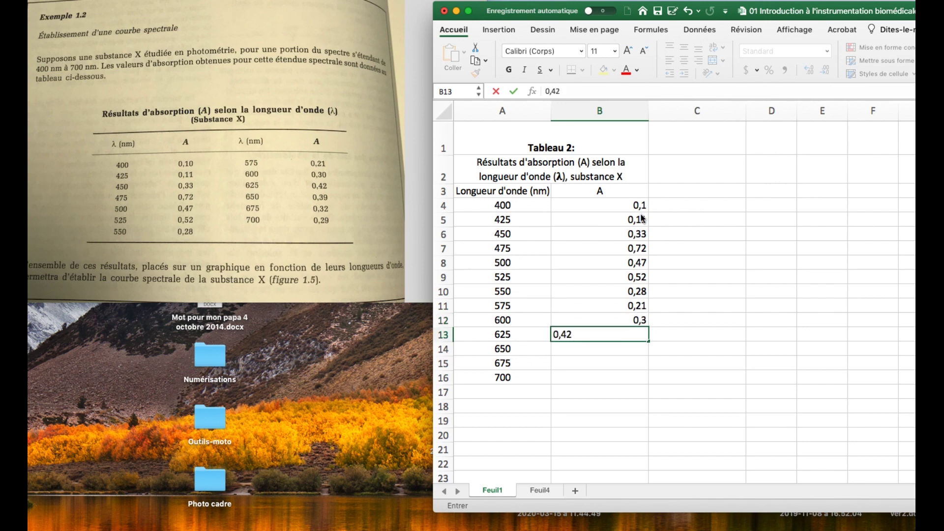
key("Return")
type("0,39")
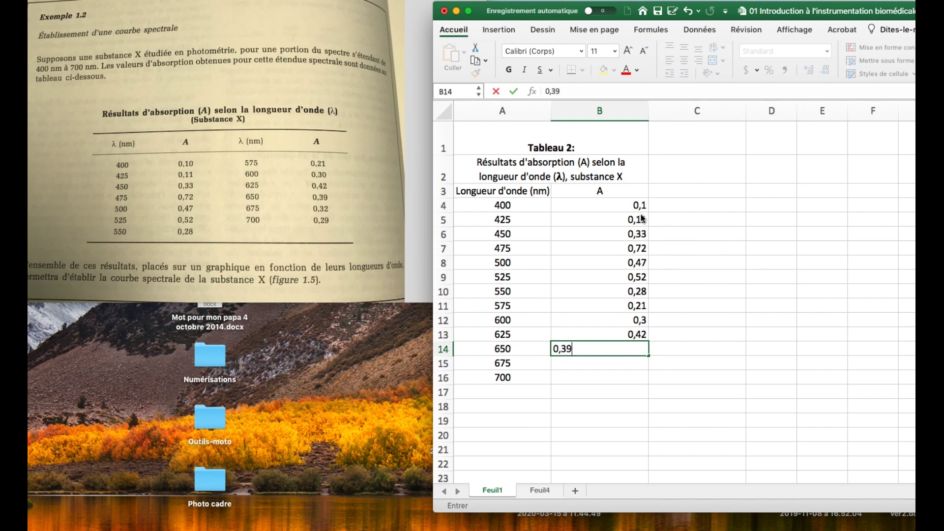
key("Return")
type("0,32")
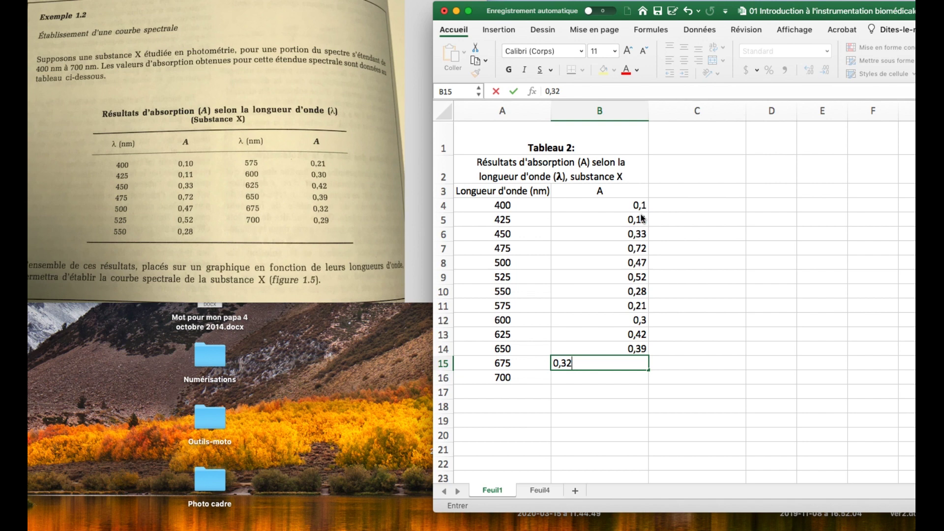
key("Return")
type("0,29")
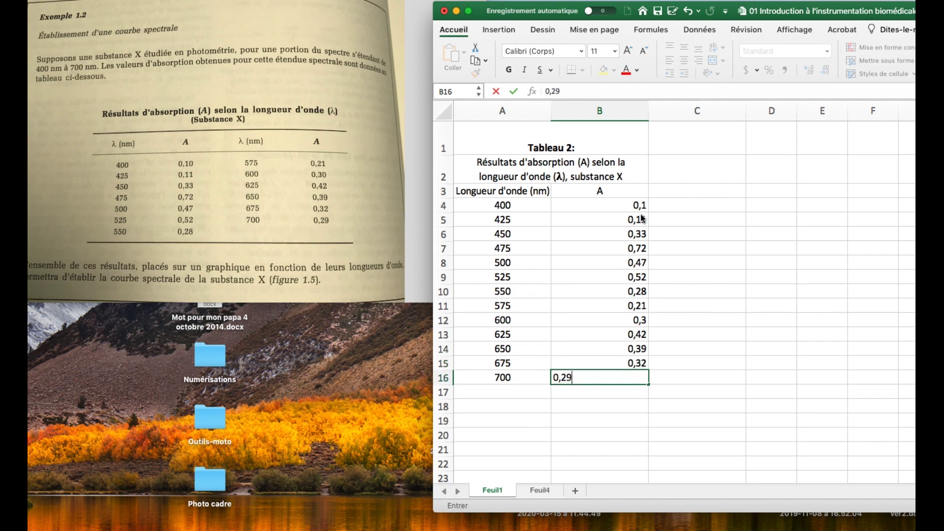
key("Return")
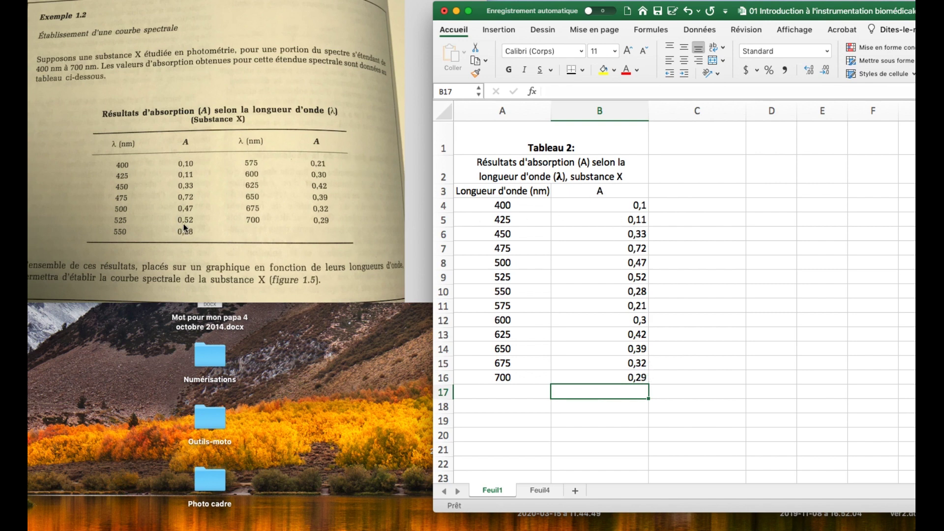
- Format the absorption values in B4:B16 as Nombre with three decimals and center them
left_click_drag(626, 207, 625, 377)
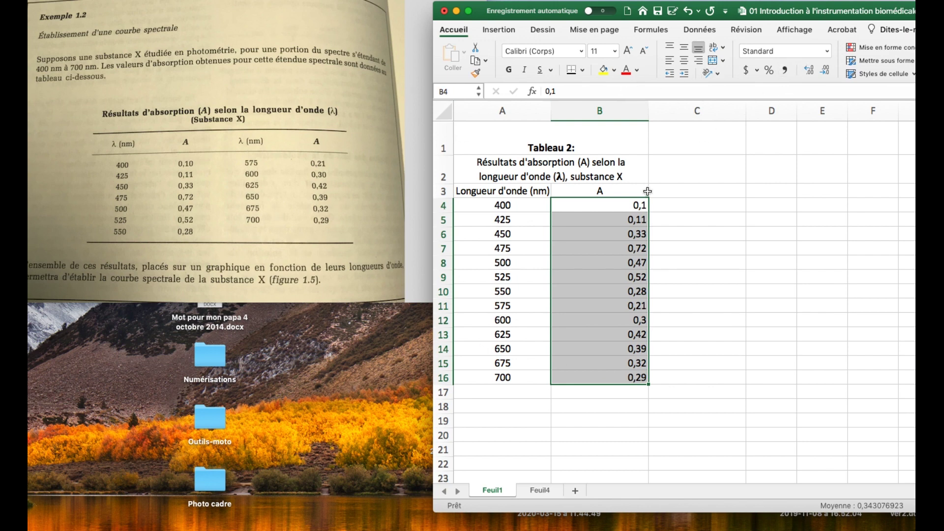
left_click(824, 52)
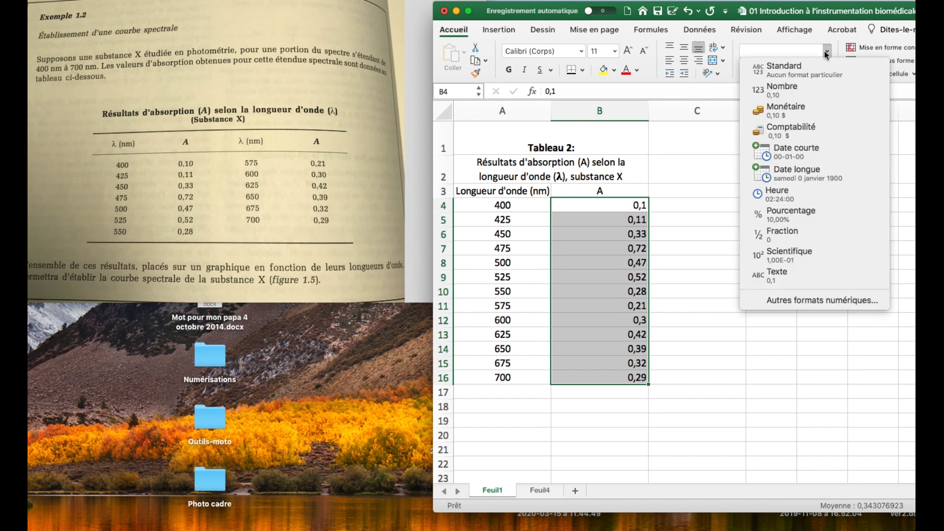
left_click(796, 84)
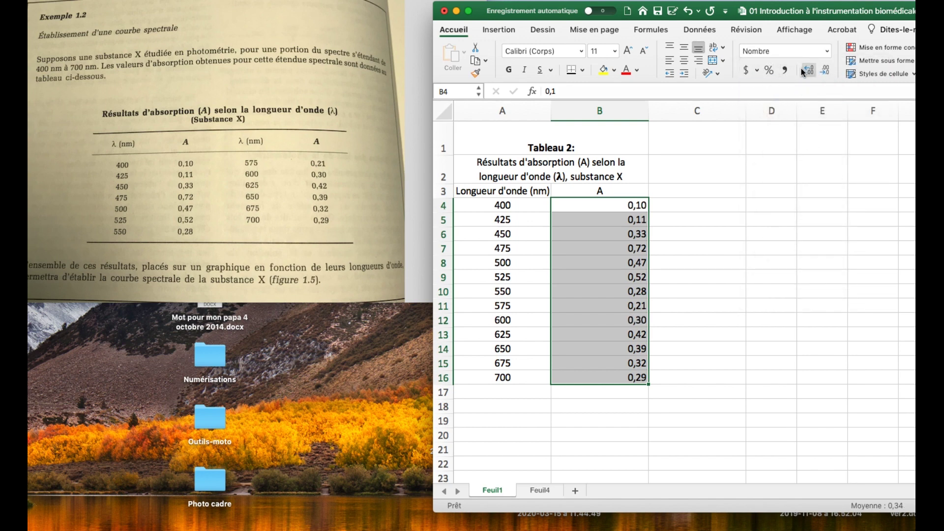
left_click(810, 69)
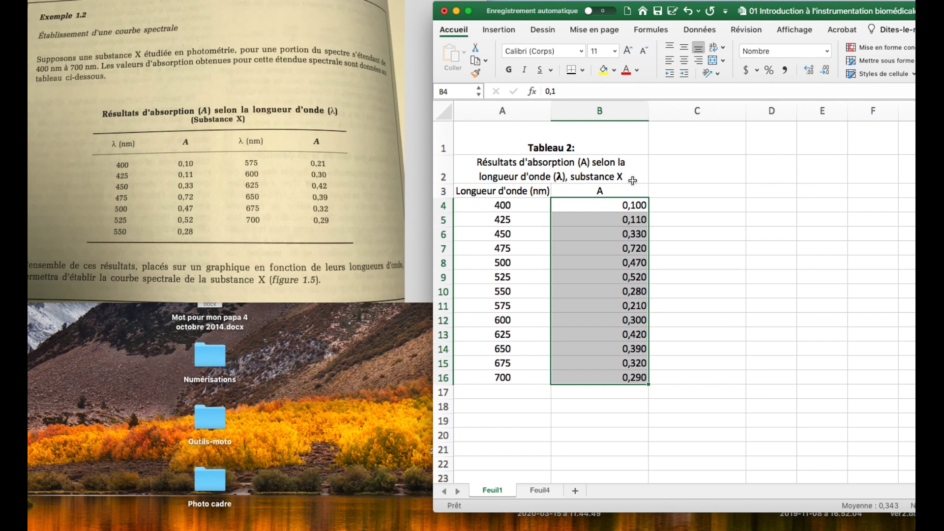
left_click(683, 60)
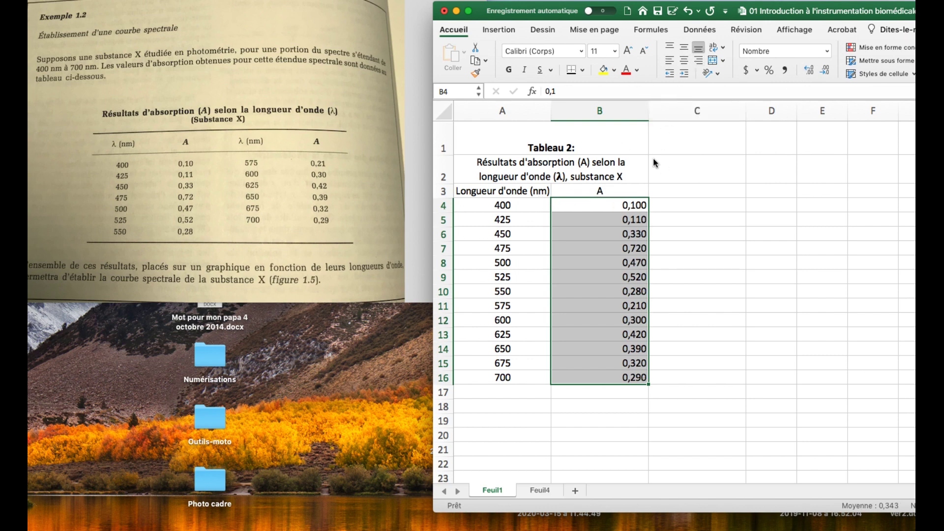
- Bold the column headers in A3:B3 and widen columns A and B together to 18,33
left_click(552, 166)
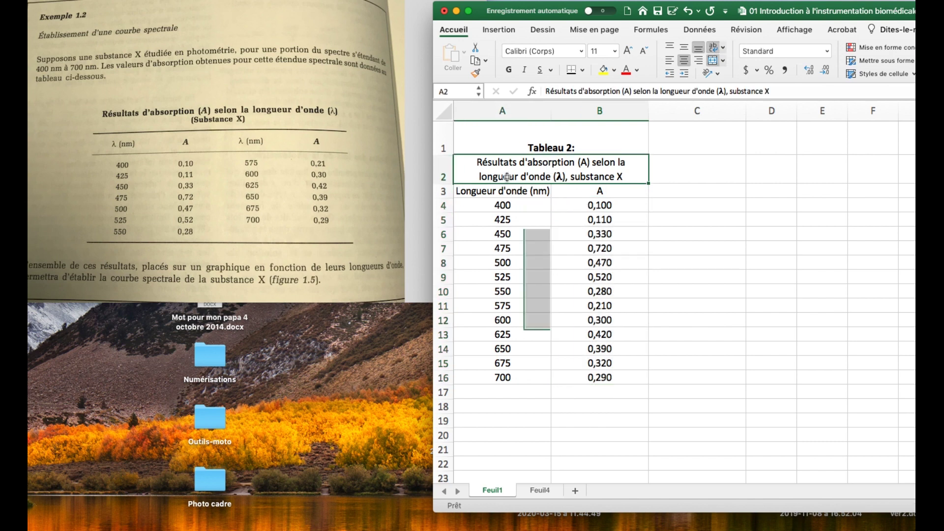
left_click_drag(494, 190, 593, 191)
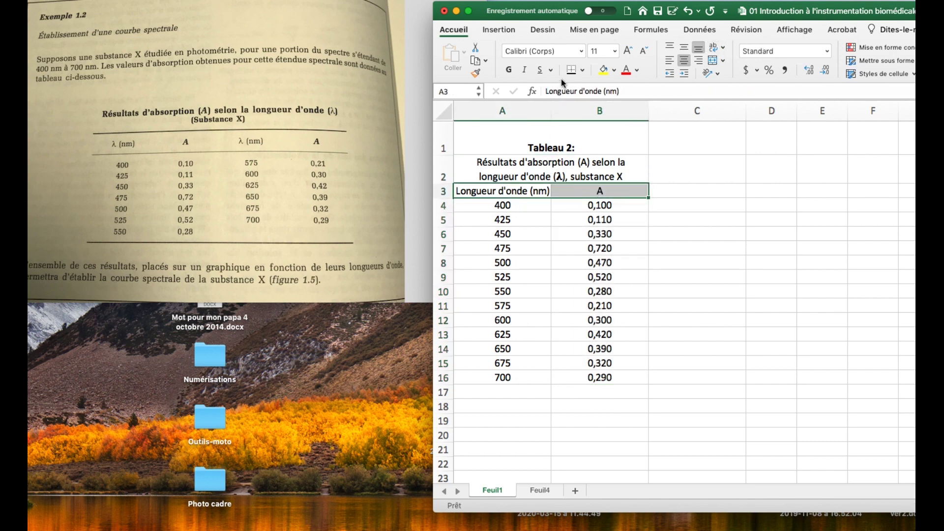
left_click(508, 72)
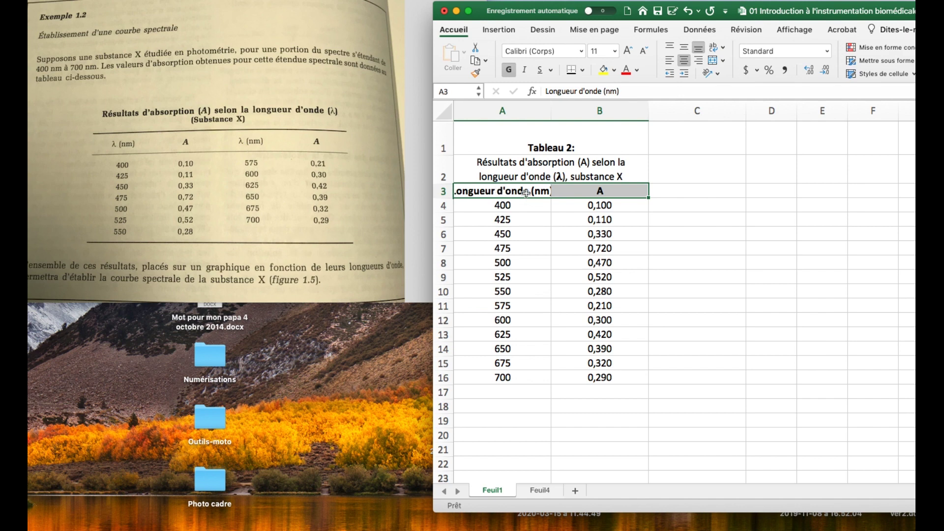
left_click_drag(520, 110, 657, 111)
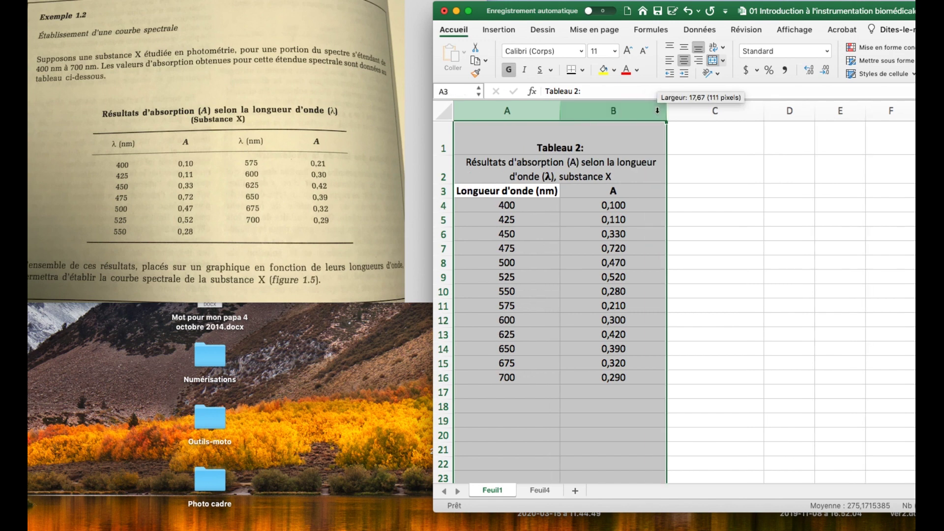
left_click_drag(668, 110, 672, 109)
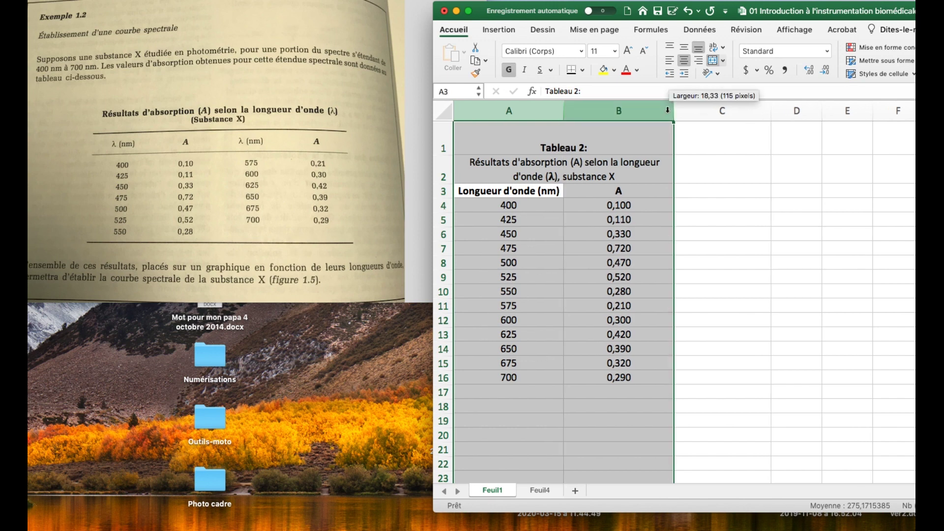
- Apply a single top and thick bottom border to the header cells A3:B3
left_click(499, 202)
left_click(497, 192)
left_click_drag(497, 192, 593, 190)
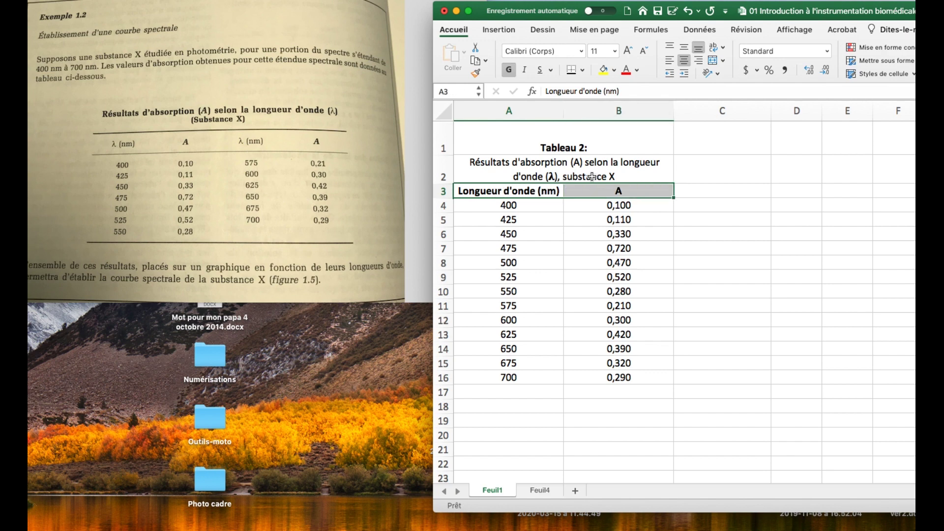
left_click(583, 73)
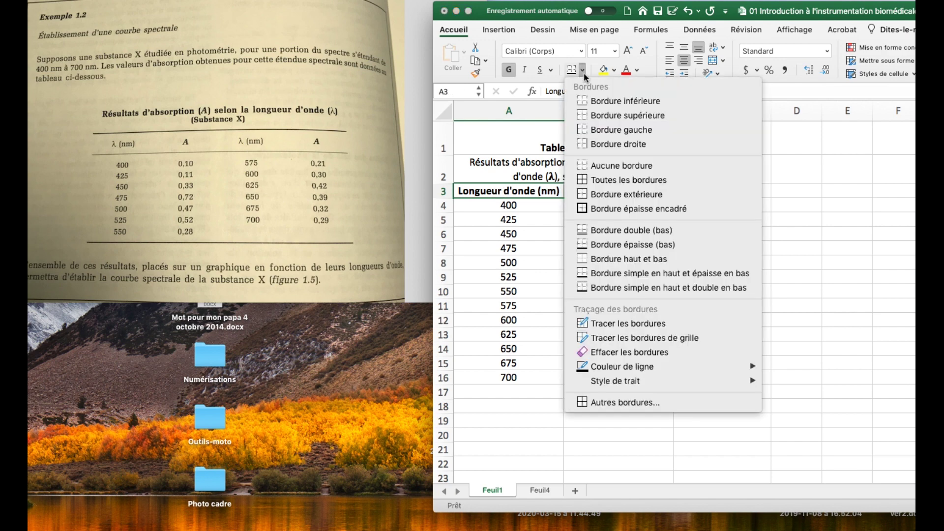
left_click(638, 278)
- Apply a thick bottom border to the last data row, A16:B16
left_click(553, 306)
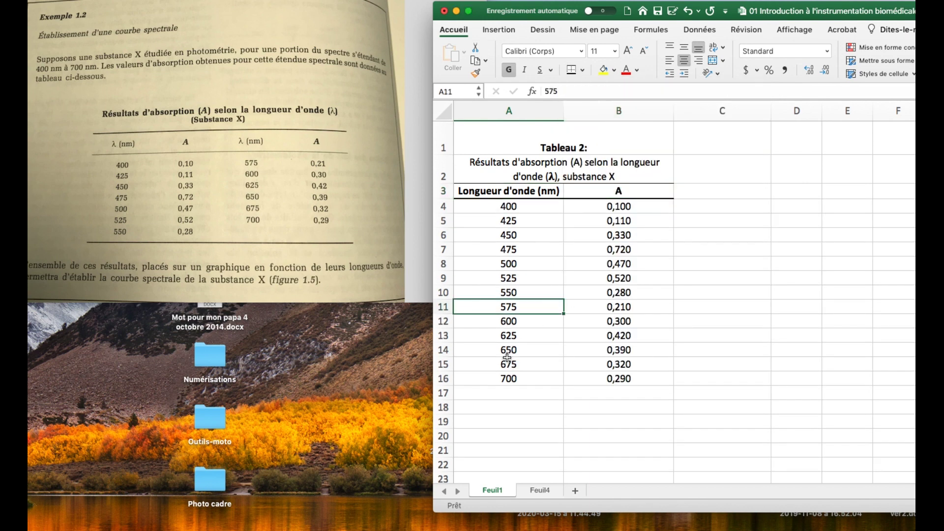
left_click(595, 378, "shift")
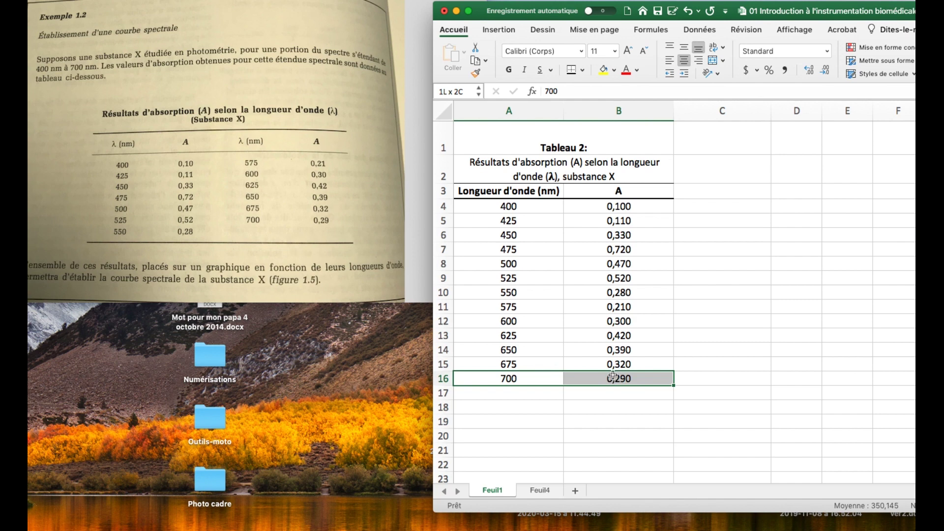
left_click(581, 72)
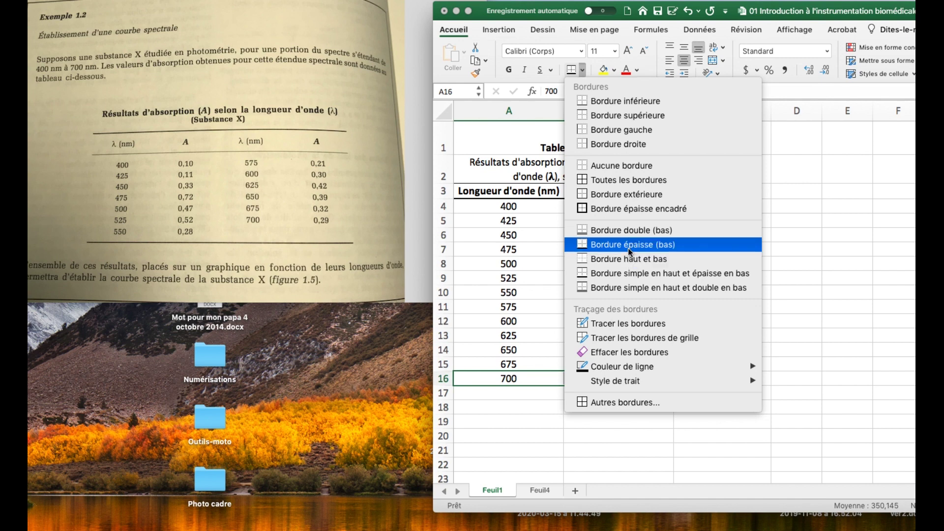
left_click(630, 250)
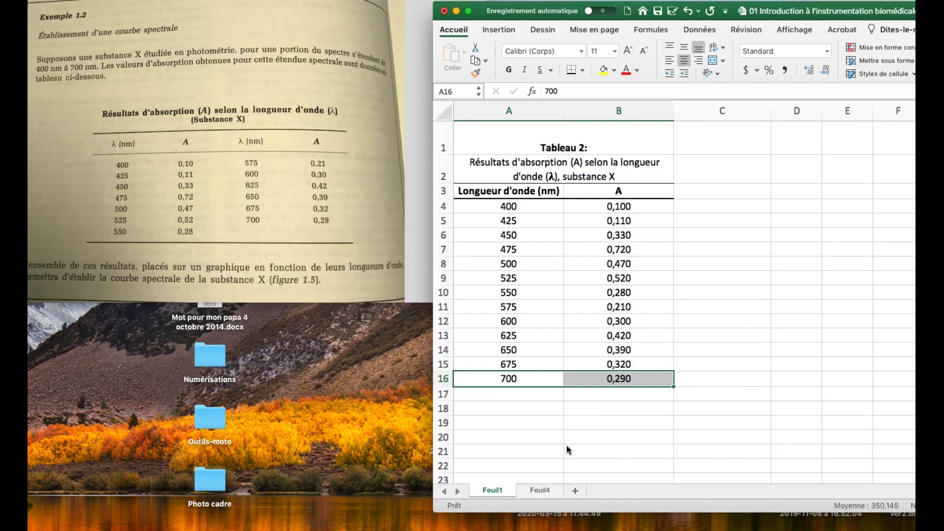
left_click(567, 446)
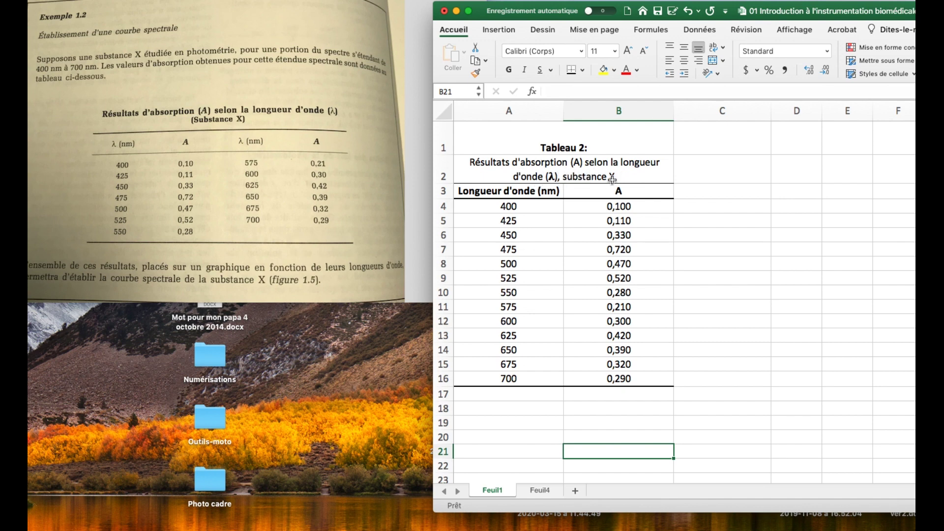
- Move the workbook window over the source table to expose more of the worksheet, and select cell A4
left_click(511, 196)
left_click(604, 196)
left_click_drag(743, 18, 471, 18)
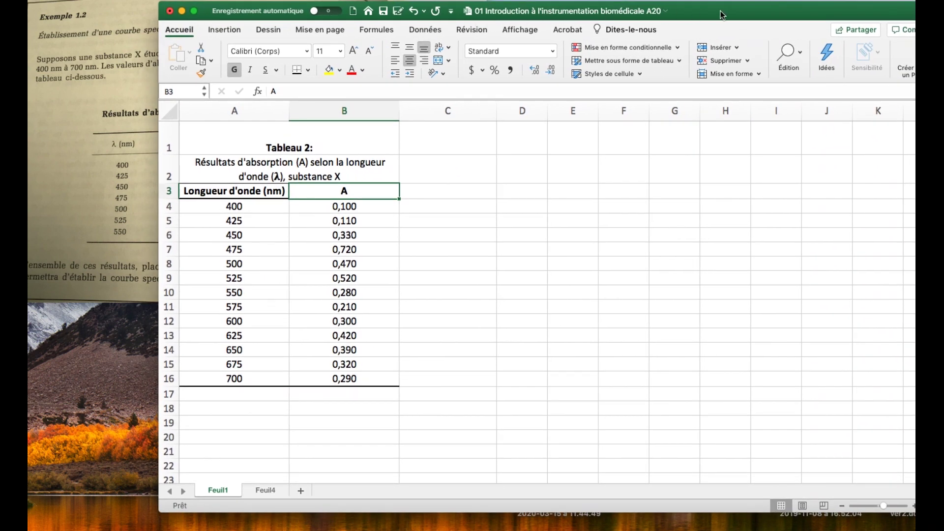
left_click_drag(720, 10, 681, 12)
left_click(178, 207)
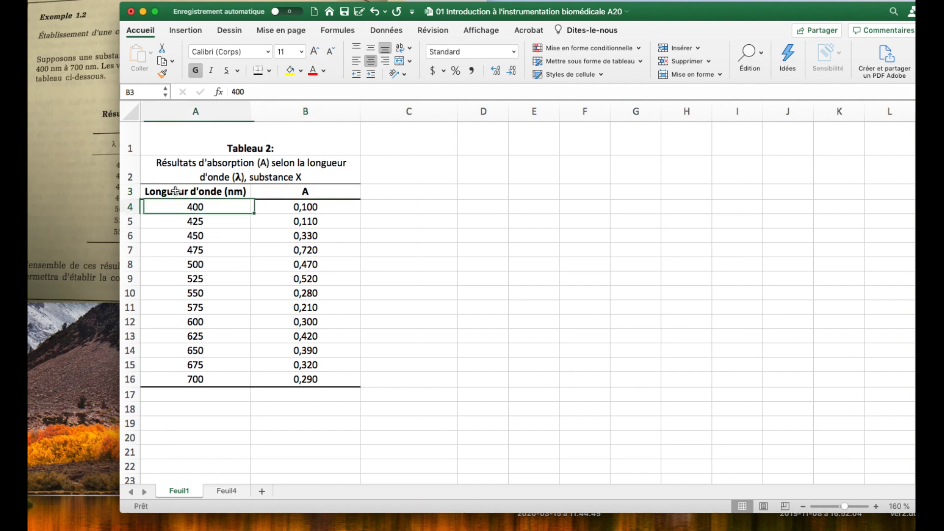
- Insert a scatter chart with smooth lines and markers from A3:B16 and place it clear of the data table
left_click_drag(175, 193, 291, 381)
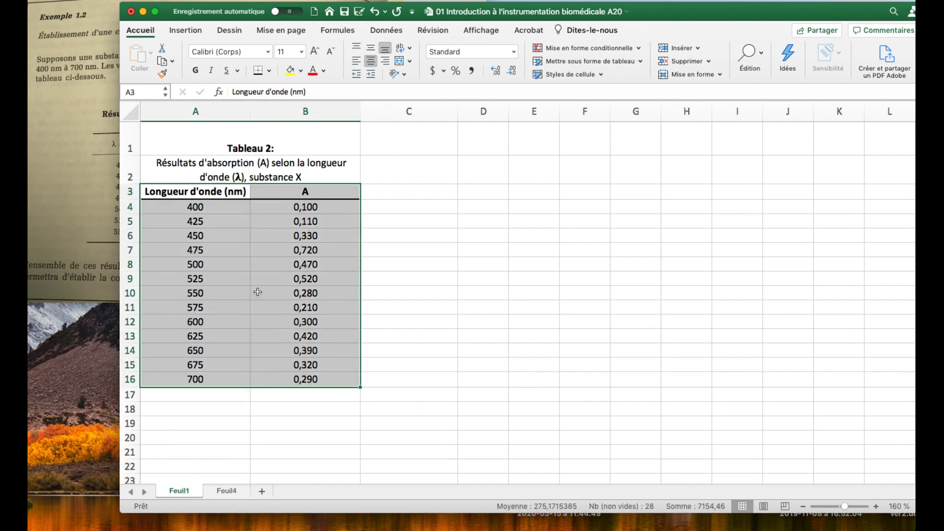
left_click(183, 33)
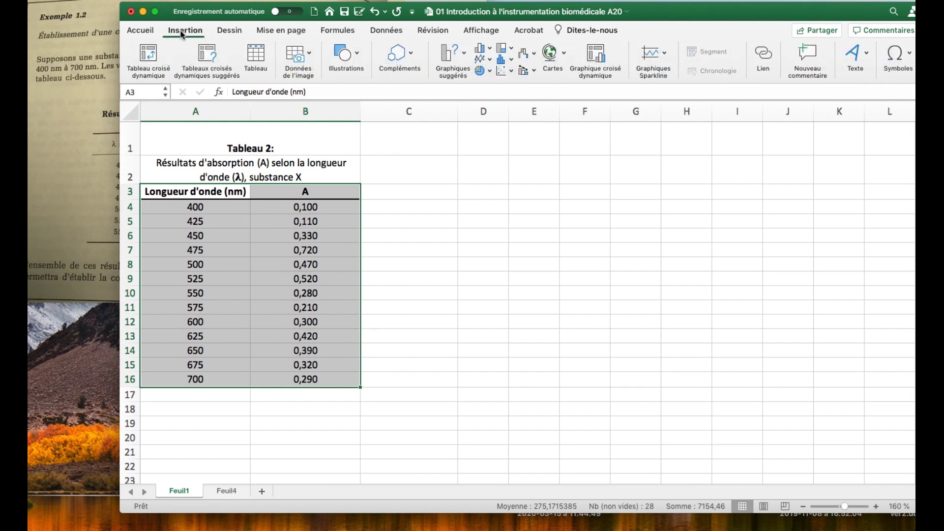
left_click(511, 71)
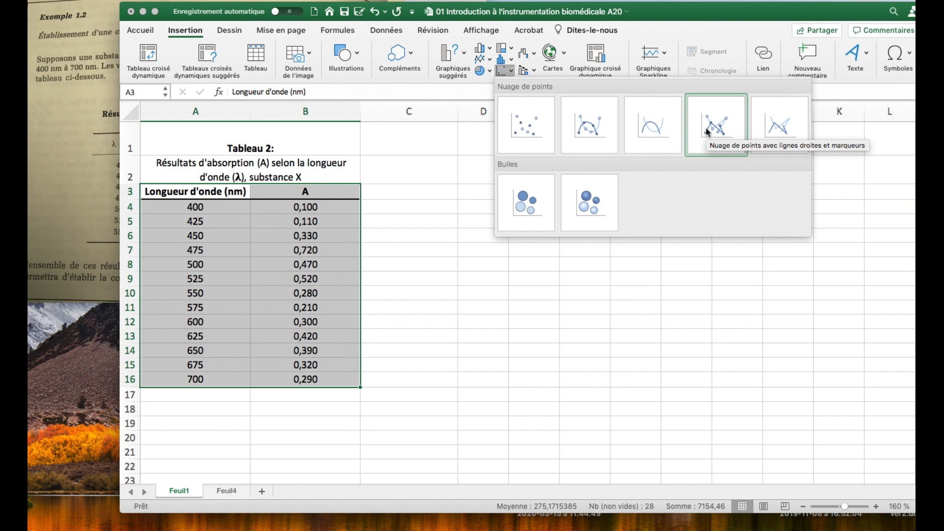
left_click(594, 130)
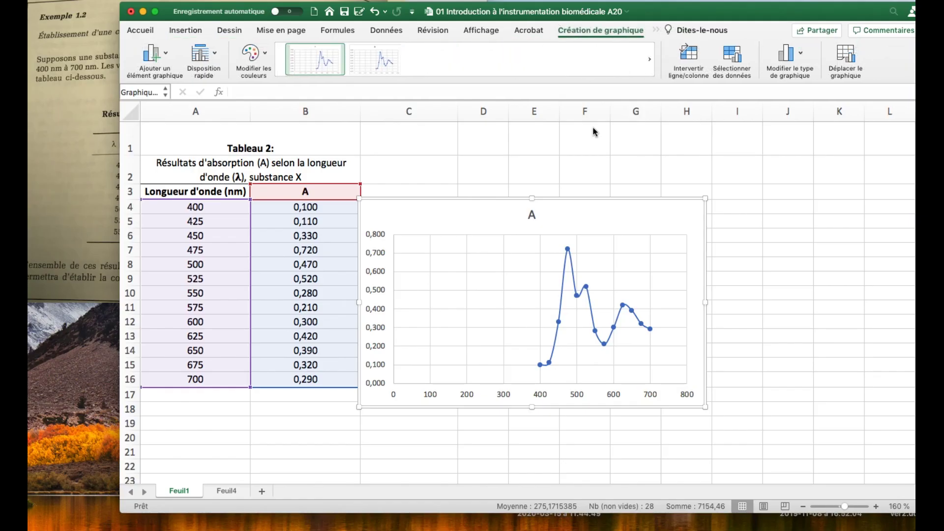
left_click_drag(498, 200, 566, 176)
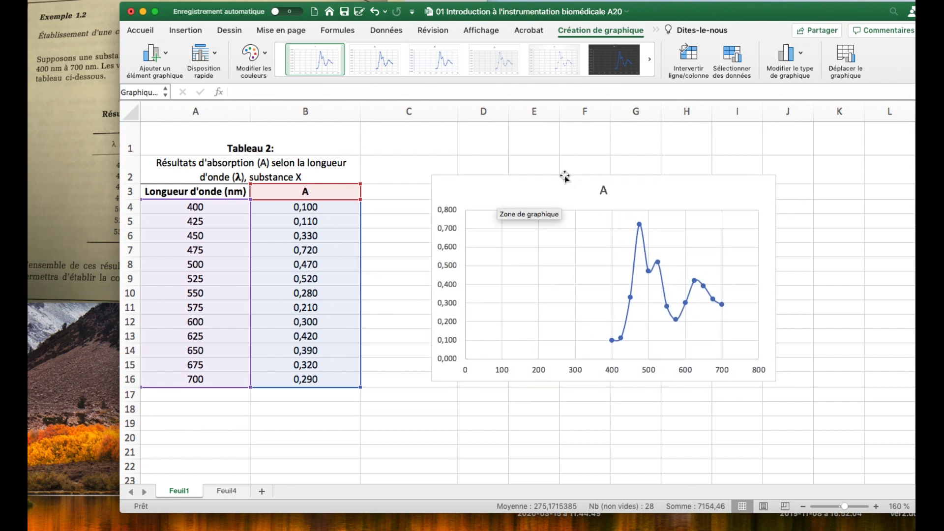
- Move the chart to a new sheet named Graphique1
left_click(847, 62)
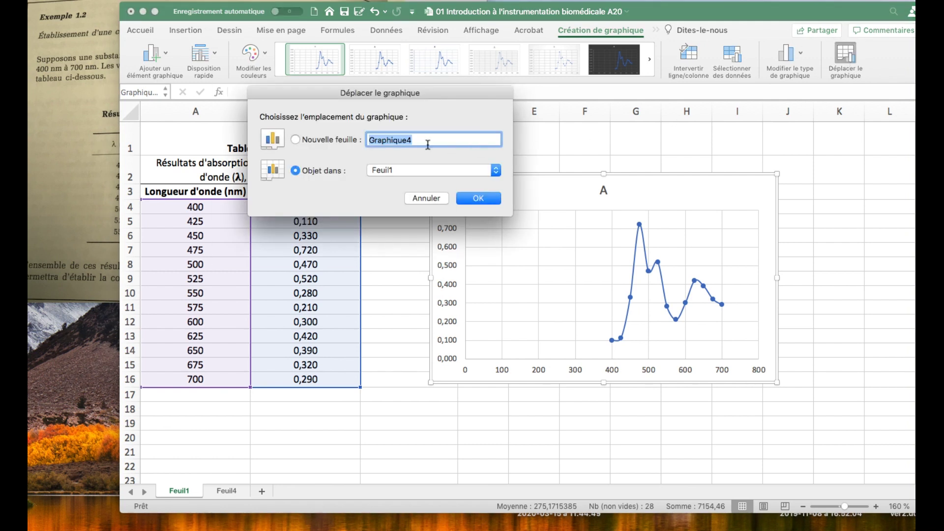
left_click(297, 140)
left_click(412, 139)
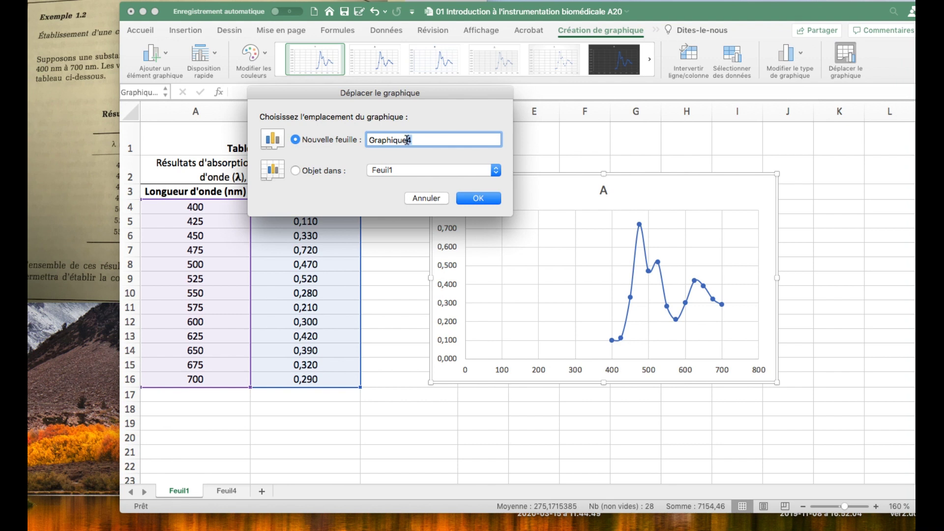
key("BackSpace")
type("1")
left_click(470, 198)
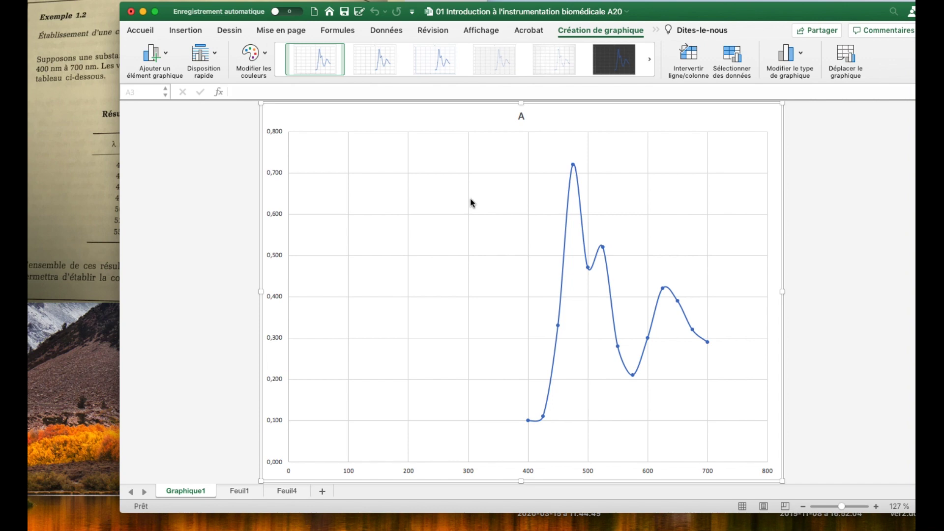
- Reposition the workbook window and apply the first quick layout, with axis titles and a legend, to the chart
left_click_drag(685, 11, 666, 0)
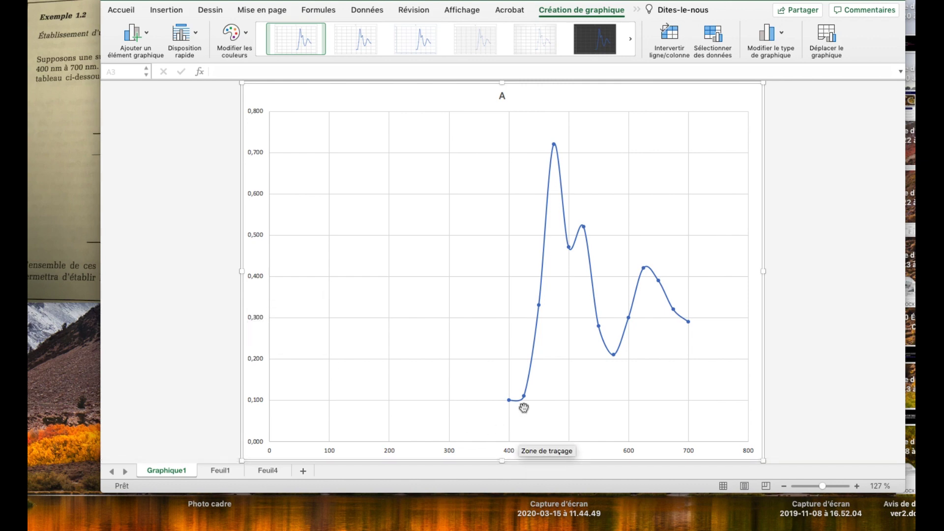
mouse_move(741, 0)
left_mouse_down()
mouse_move(732, 18)
mouse_move(746, 14)
mouse_move(730, 15)
left_mouse_up()
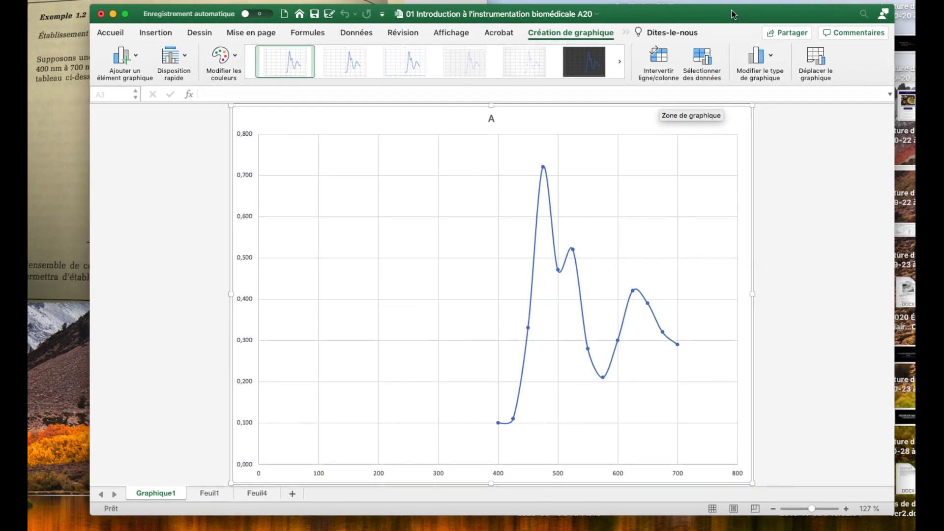
left_click(186, 58)
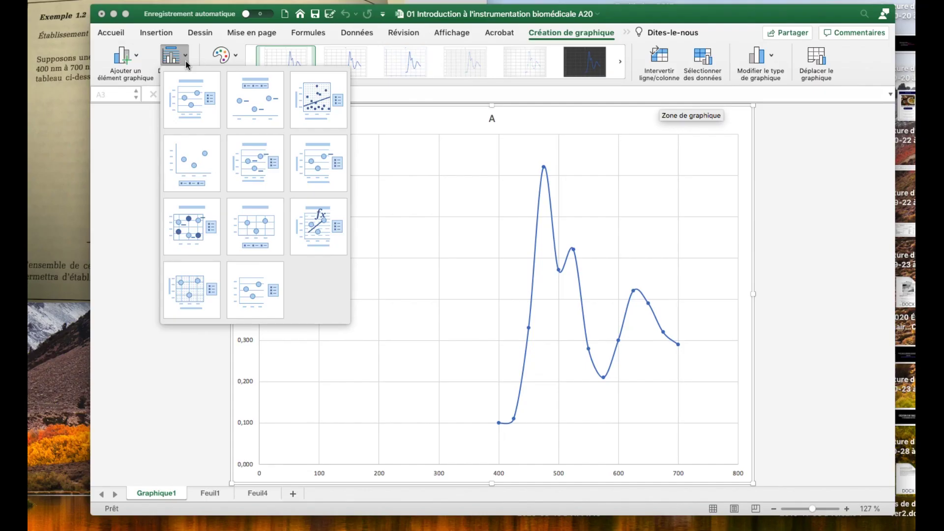
left_click(193, 101)
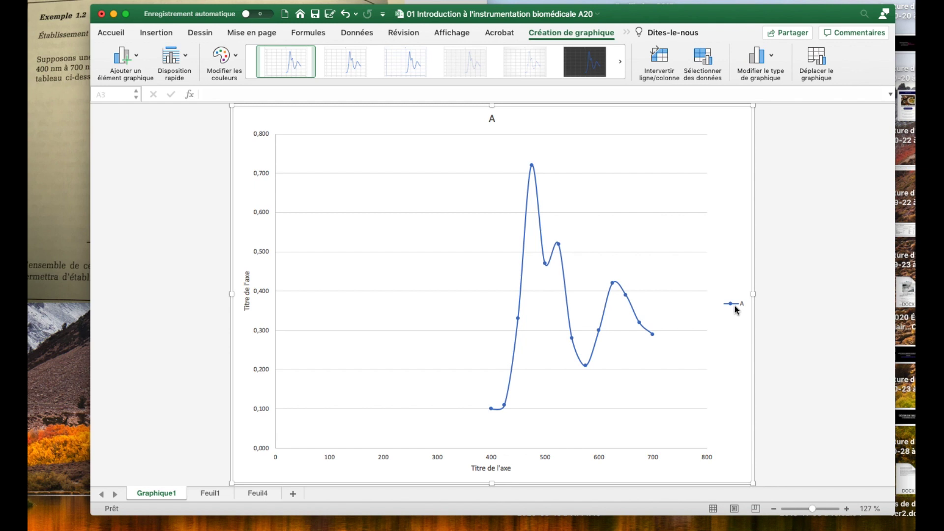
- Delete the legend and the vertical axis's main gridlines from the chart
key("Delete")
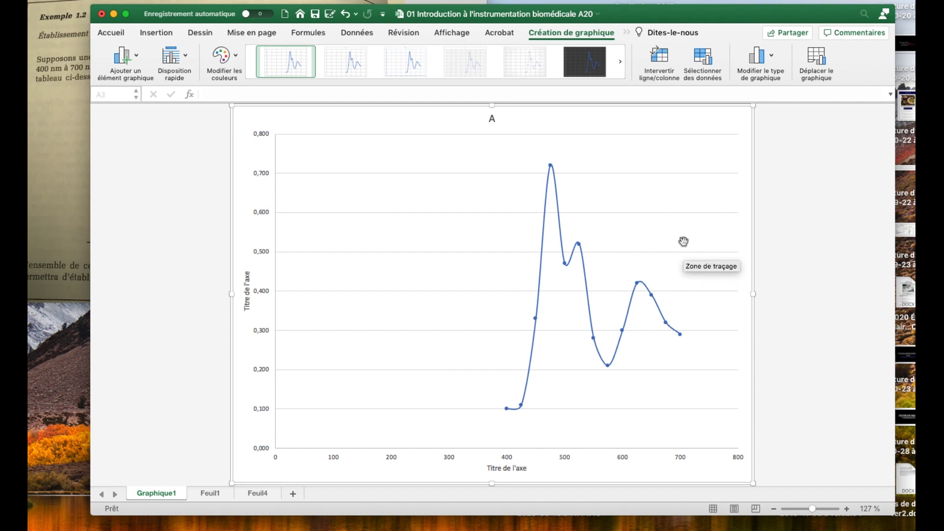
left_click(674, 217)
left_click(664, 212)
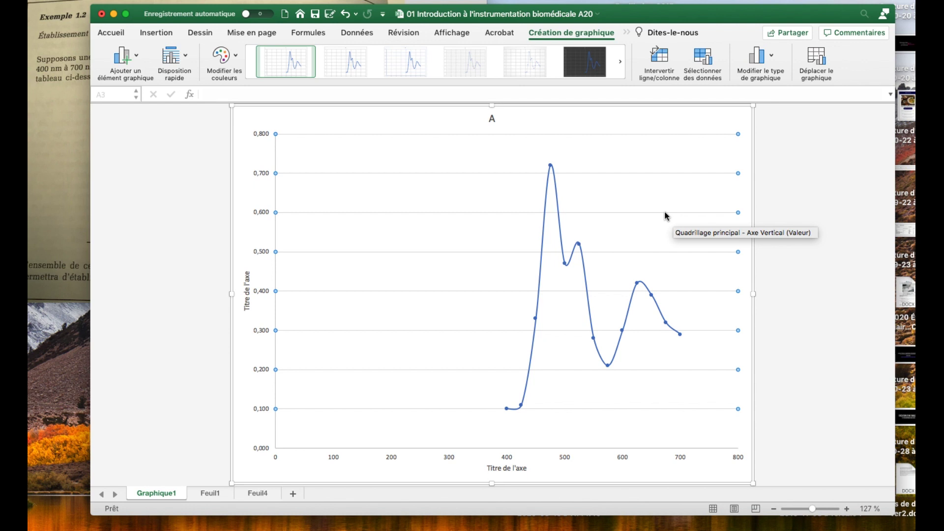
key("Delete")
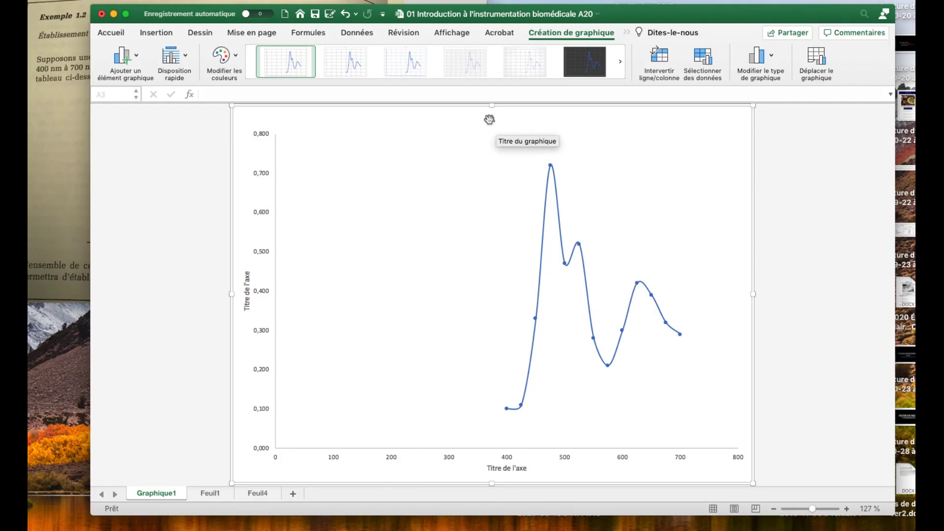
- Replace the chart title with "Graphique 1: Courbe spectrale de la subtance X"
left_click(492, 119)
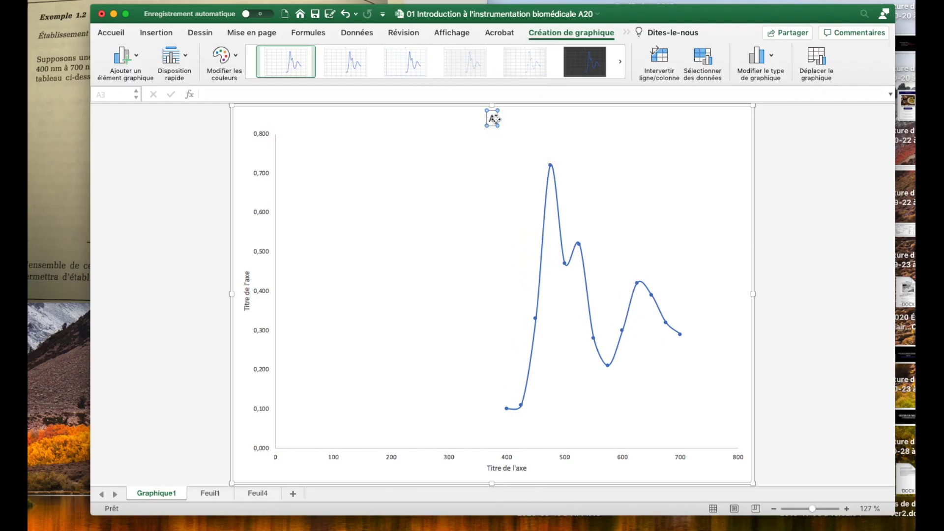
double_click(493, 119)
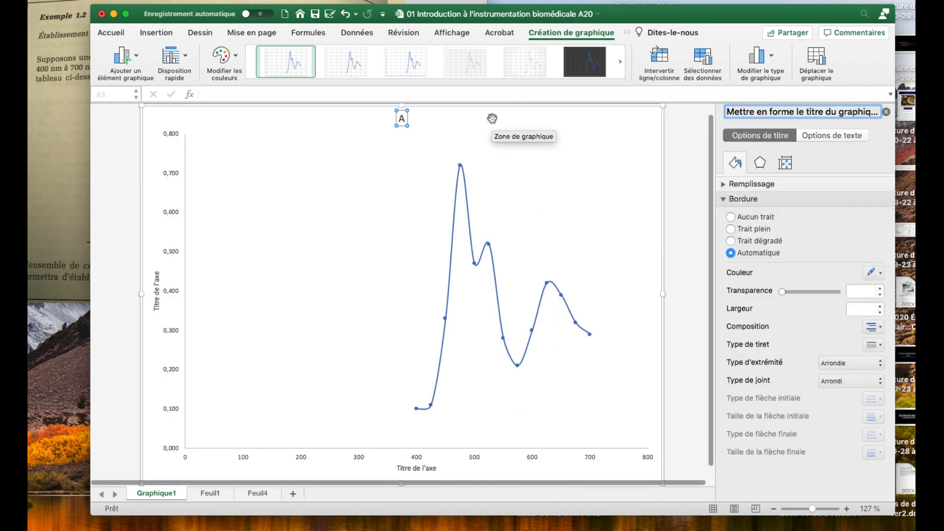
left_click(402, 118)
left_click(401, 119)
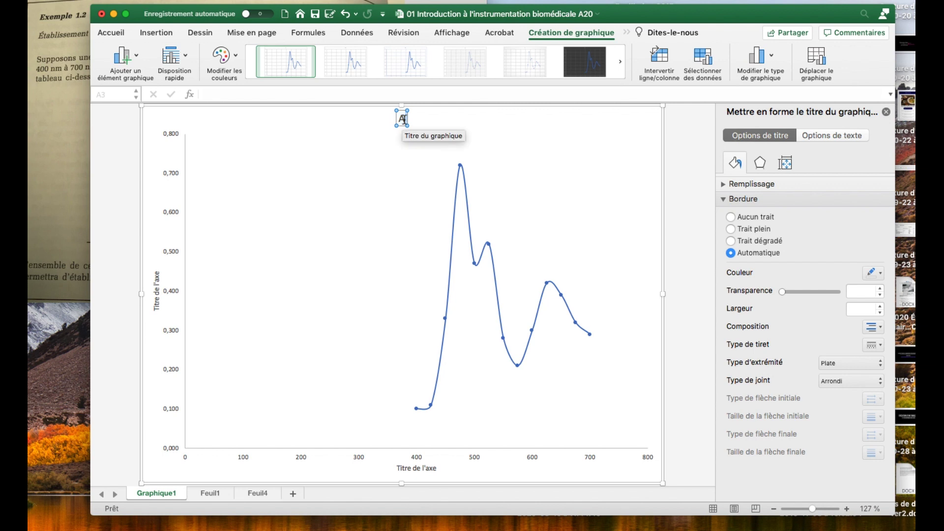
type("Graphiqu")
key("BackSpace")
key("BackSpace")
key("BackSpace")
key("BackSpace")
key("BackSpace")
key("BackSpace")
key("BackSpace")
key("BackSpace")
key("BackSpace")
type("Graphique")
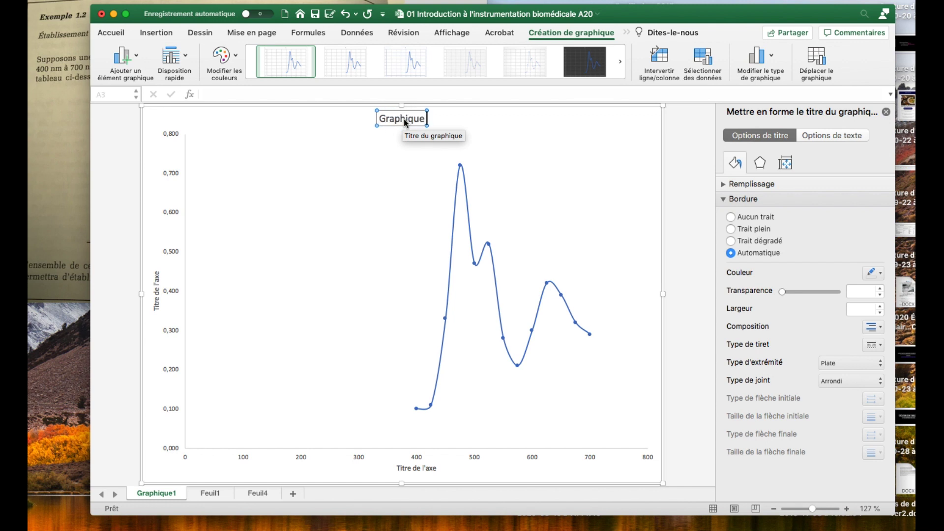
type(" 1")
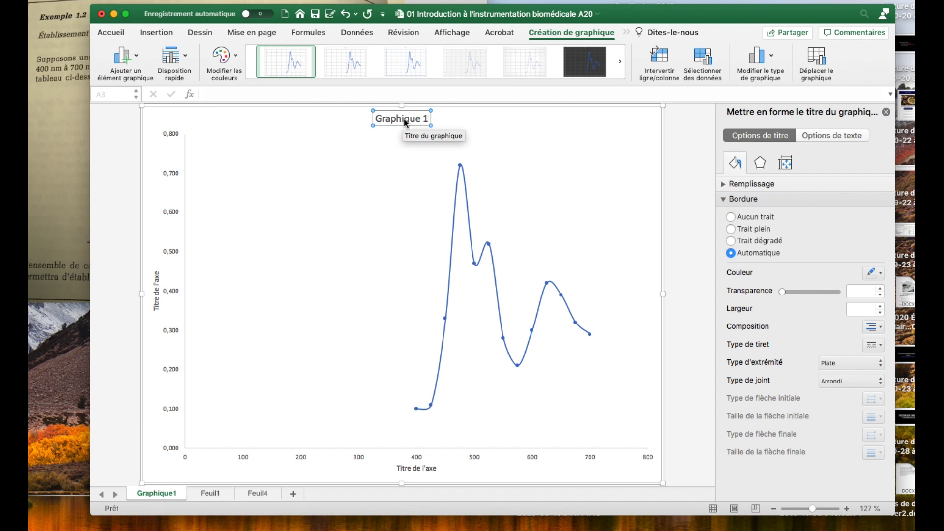
type(":")
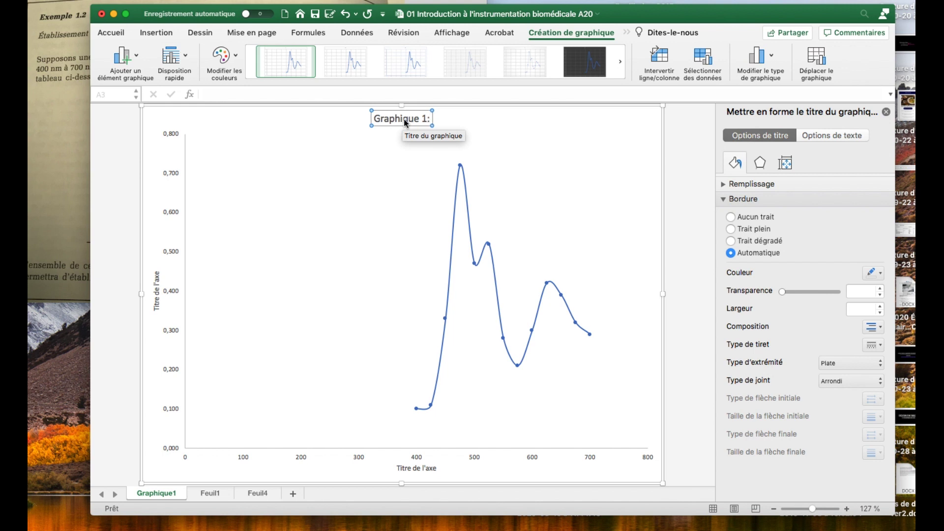
type(" Cour")
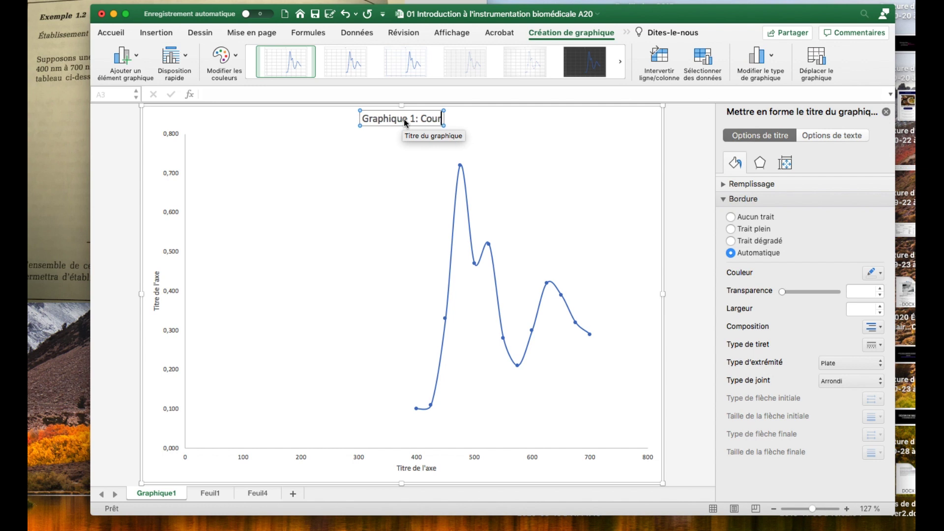
type("b")
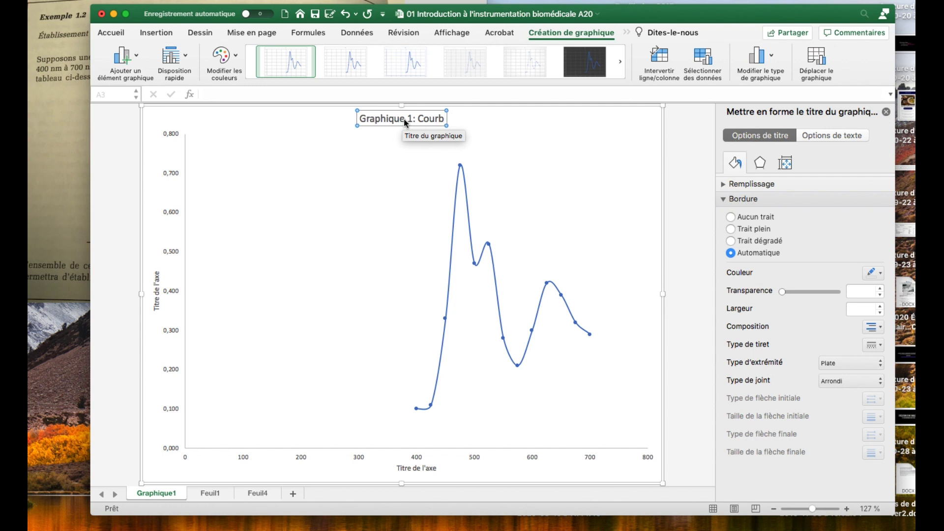
type("e")
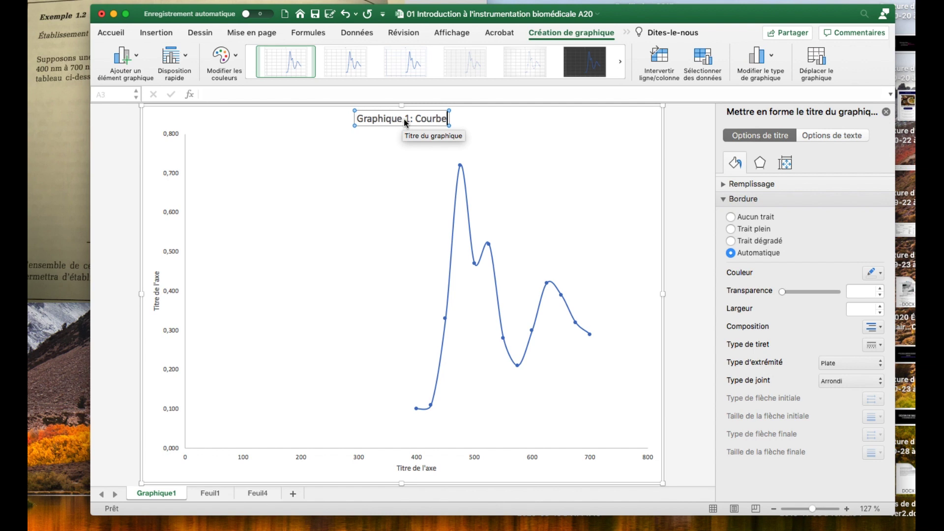
type(" spe")
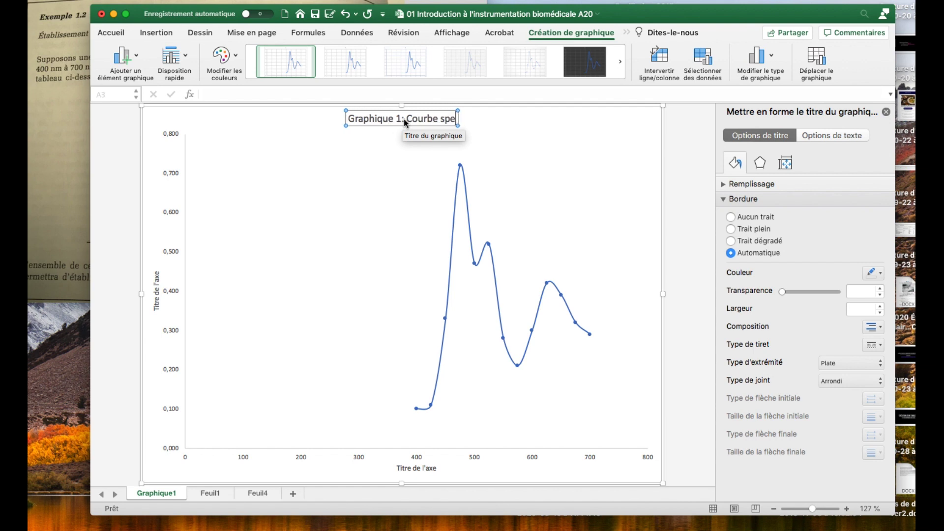
type("ct")
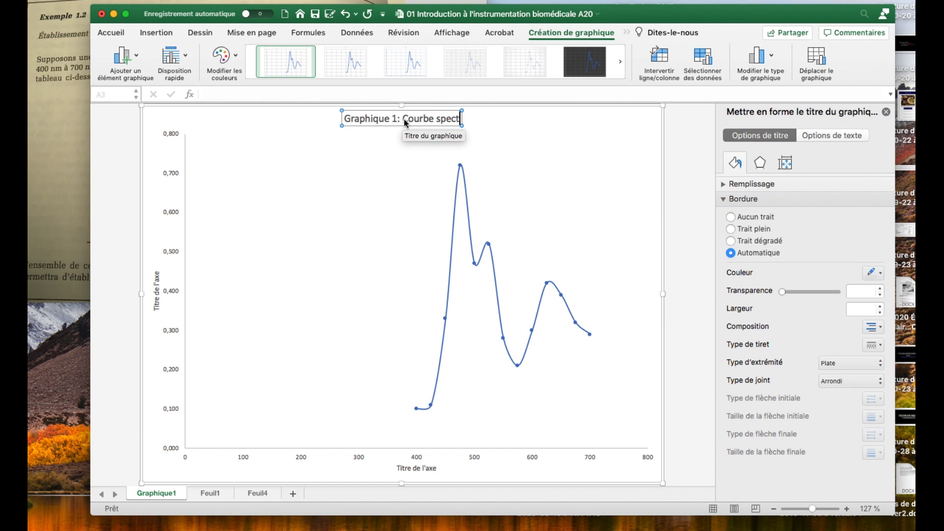
type("rale")
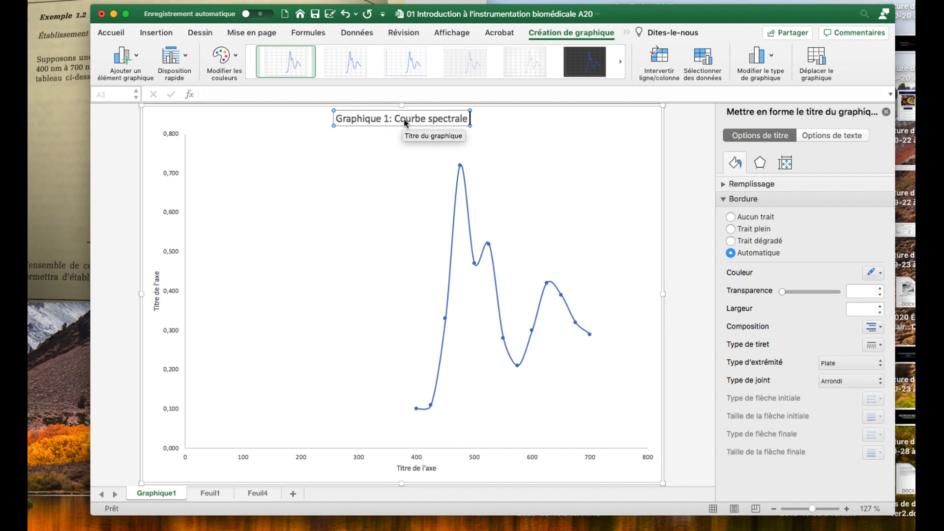
type(" de la subtance")
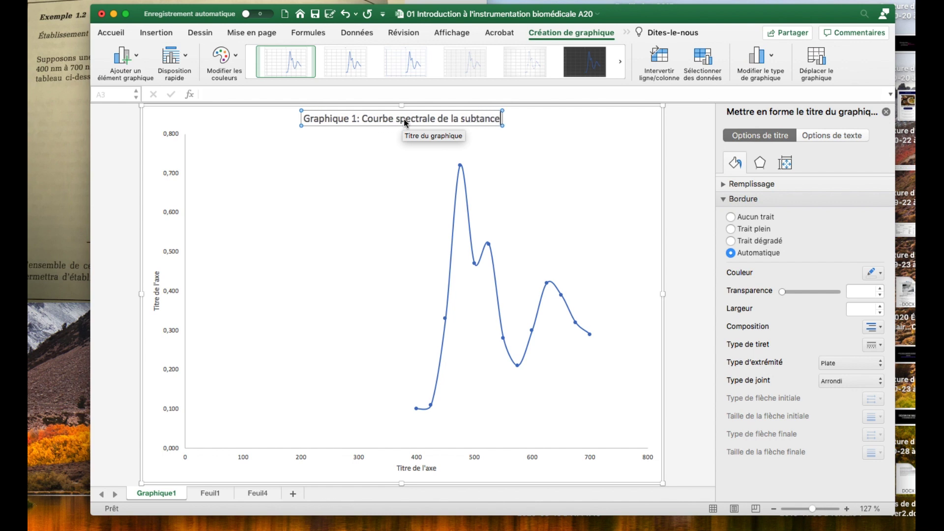
type(" X")
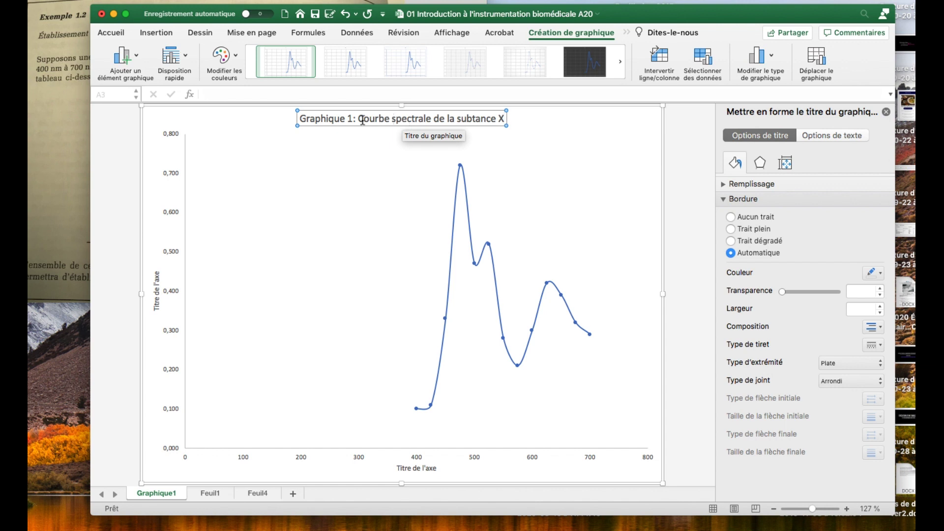
- Bold only the "Graphique 1:" part of the chart title
left_click_drag(358, 118, 298, 119)
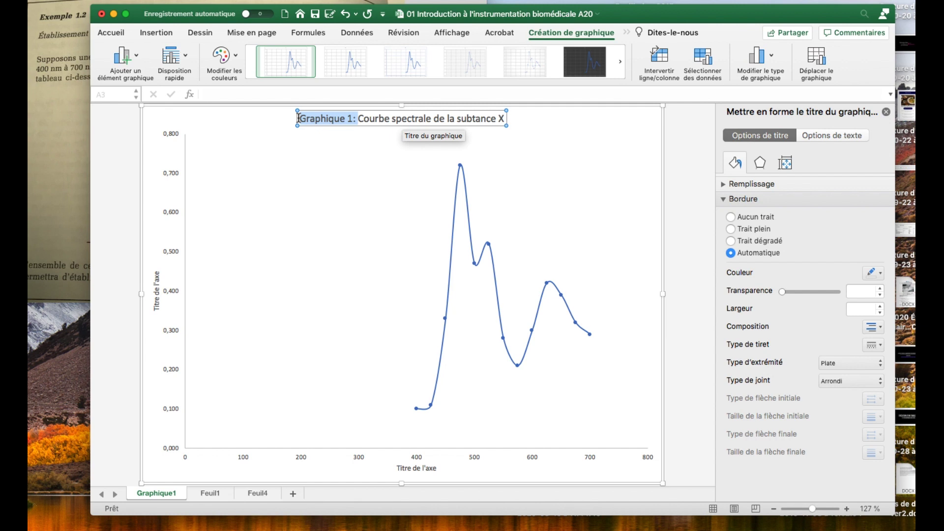
key("super+b")
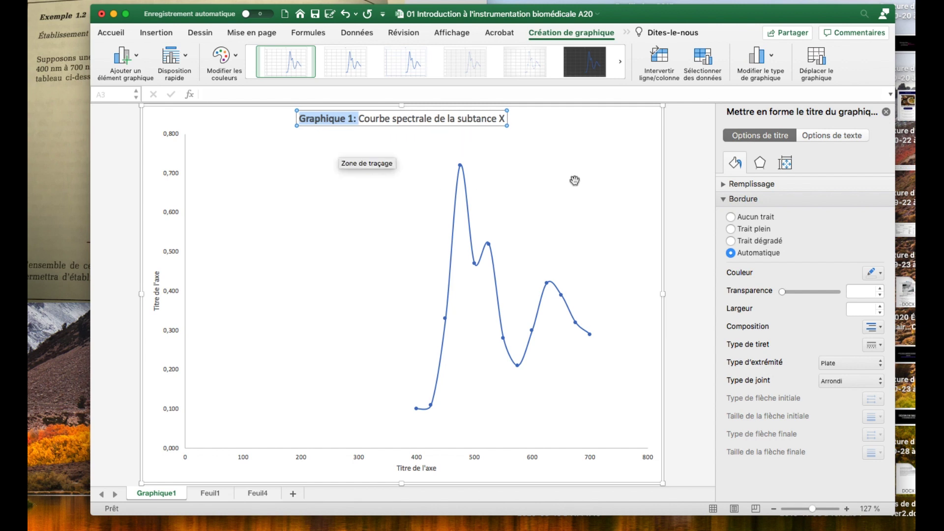
left_click(414, 116)
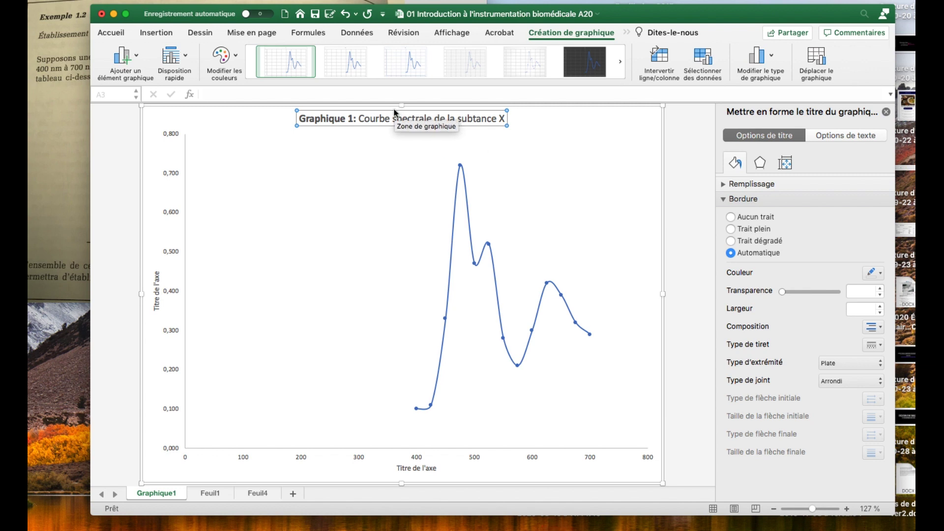
- Move the chart title down over the plot area and shift the plot area slightly lower
left_click_drag(395, 109, 371, 240)
left_click_drag(375, 405, 384, 428)
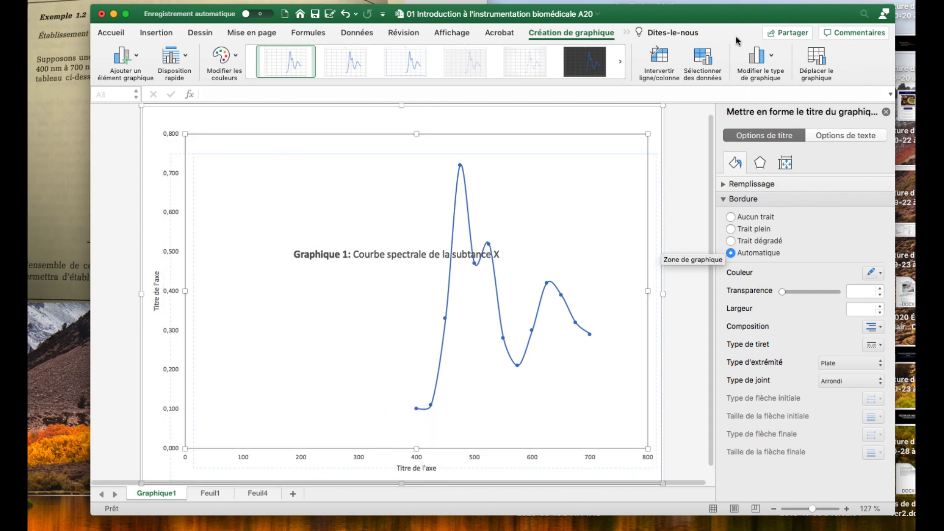
- Move the workbook window up and extend it downward to enlarge the chart sheet's display
left_click_drag(714, 18, 712, 0)
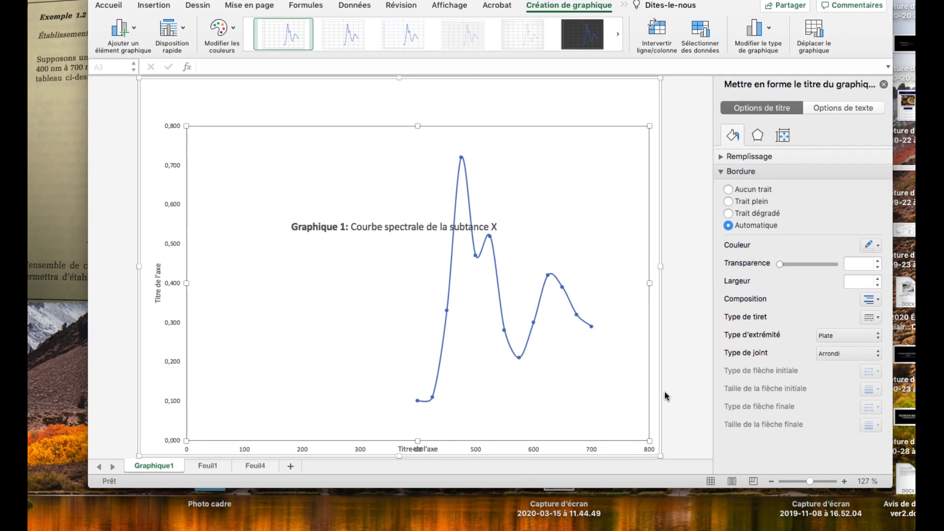
left_click_drag(651, 489, 651, 530)
left_click_drag(651, 530, 651, 526)
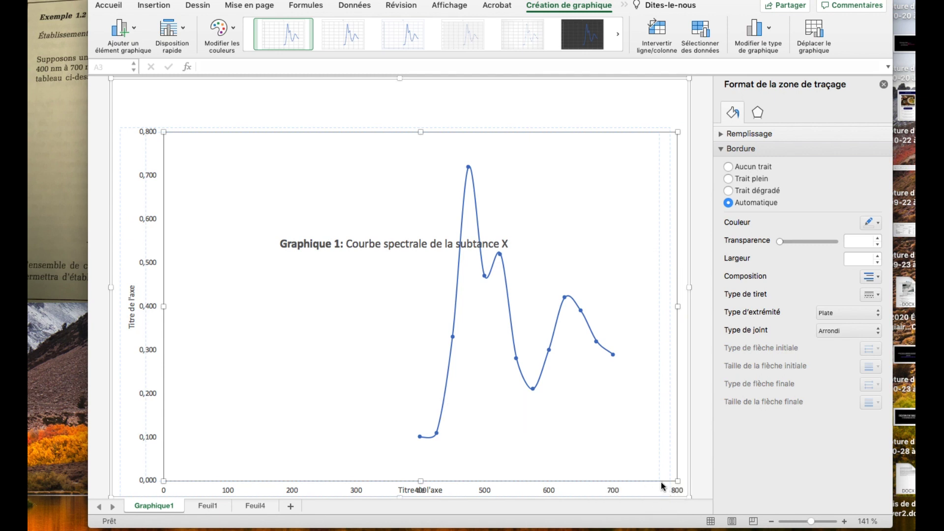
- Move the chart title below the horizontal axis title and resize the plot area to end just above them
left_click_drag(660, 481, 645, 363)
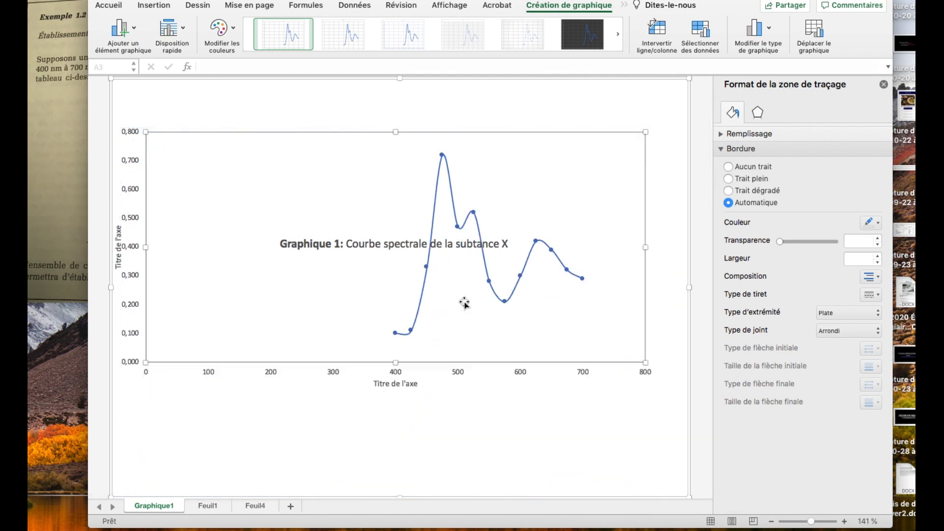
left_click_drag(374, 251, 354, 480)
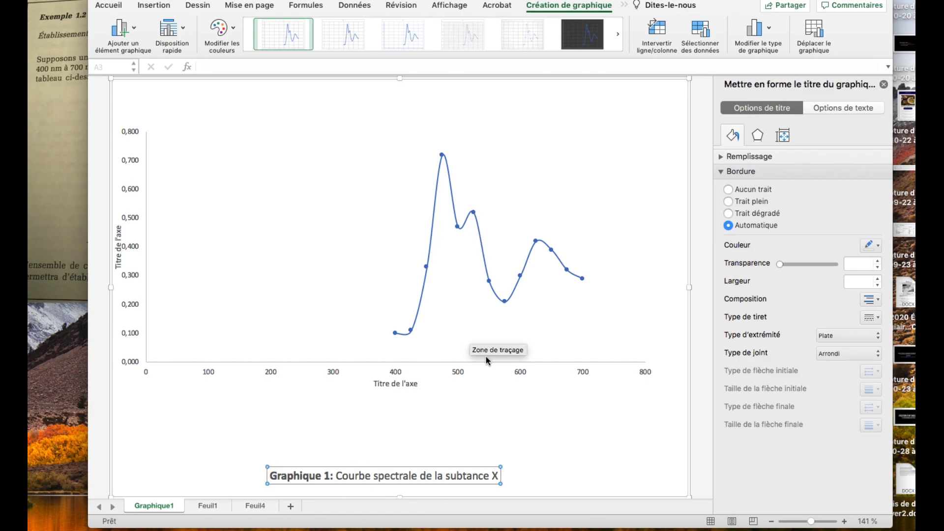
left_click(543, 364)
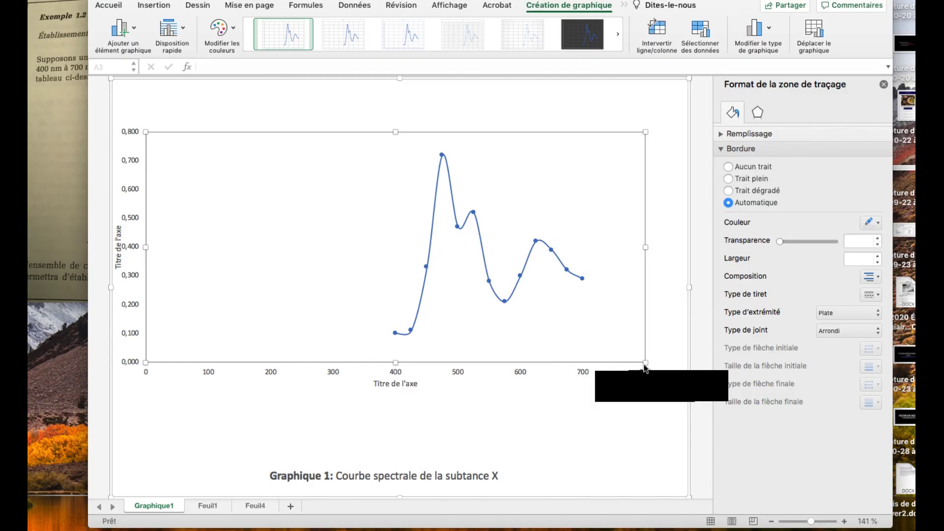
left_click_drag(646, 363, 646, 423)
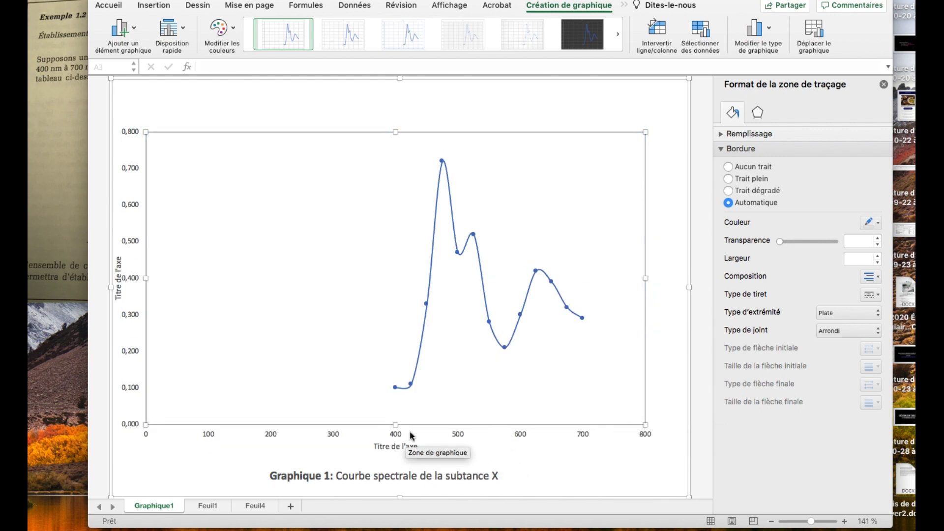
- Replace the horizontal axis title with "Longueur d'onde (nm)"
left_click(389, 446)
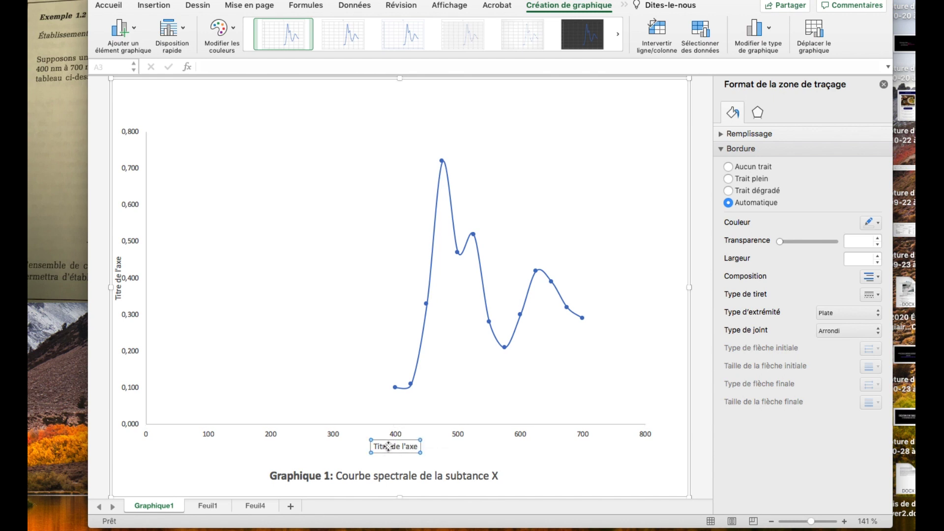
type("Longe")
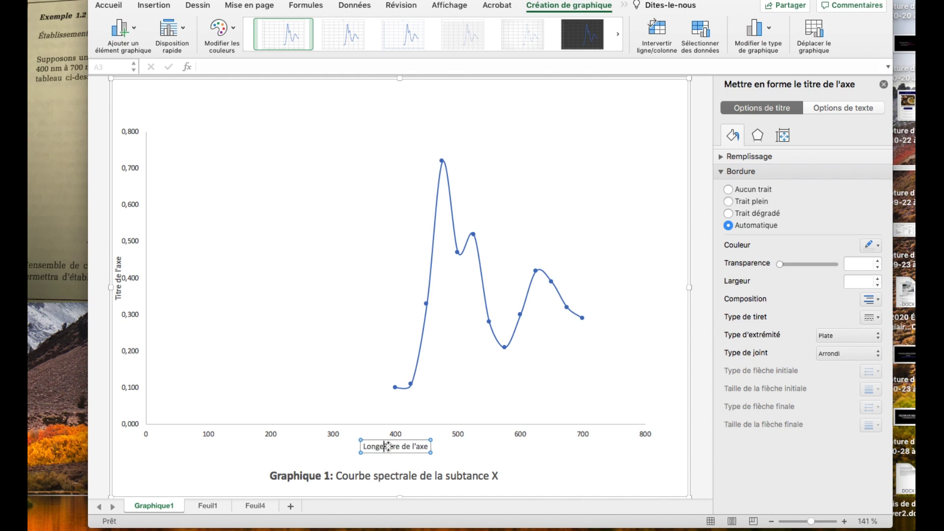
key("BackSpace")
type("ueur ")
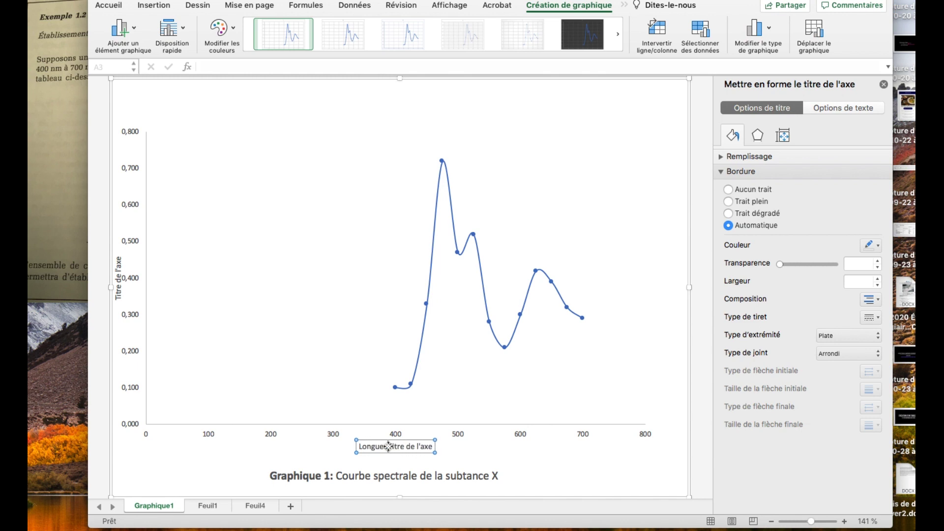
type("d'onde")
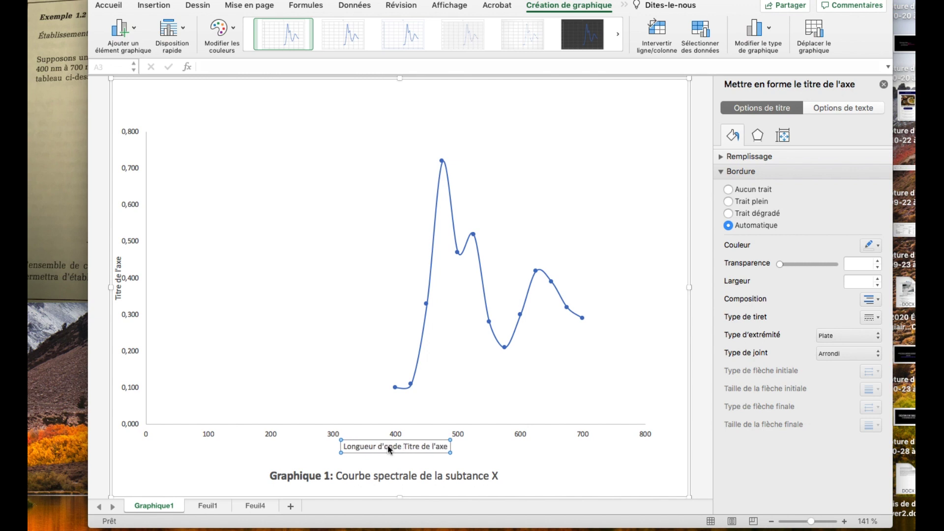
type(" (nm)")
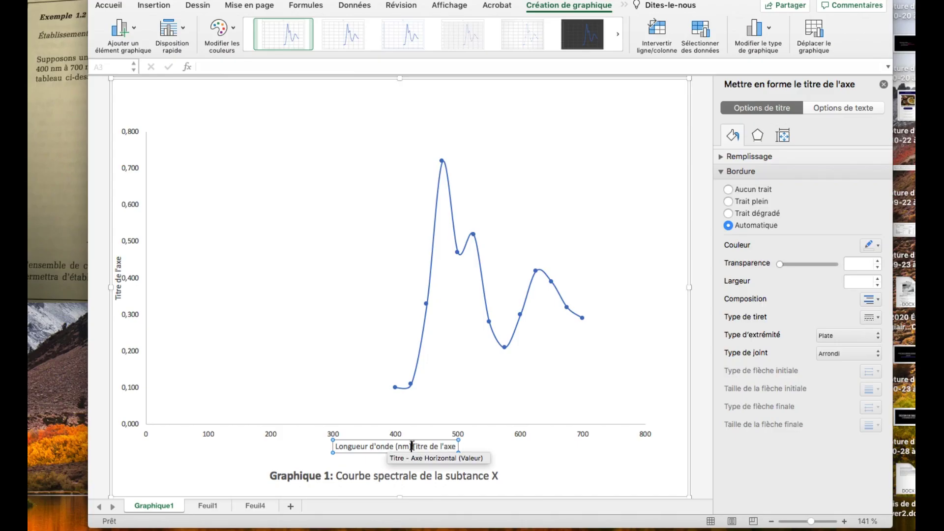
left_click(457, 447, "shift")
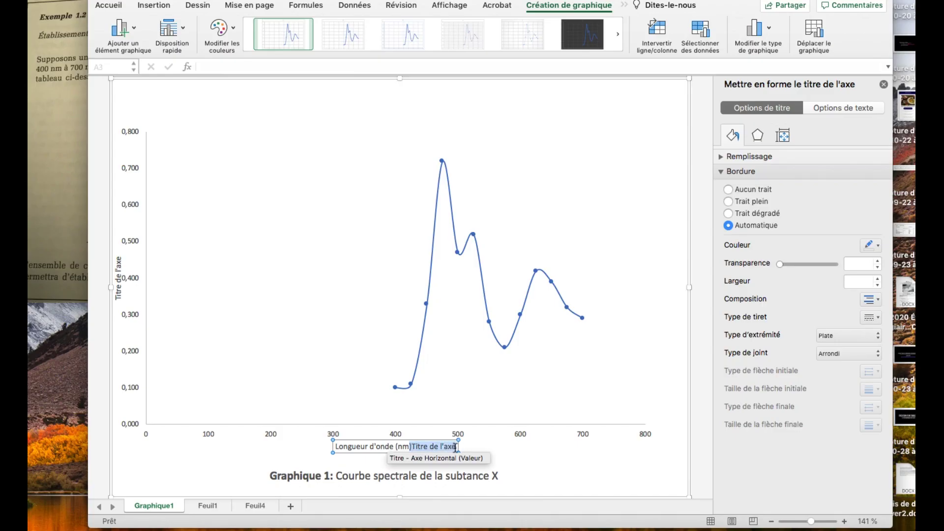
key("BackSpace")
key("BackSpace")
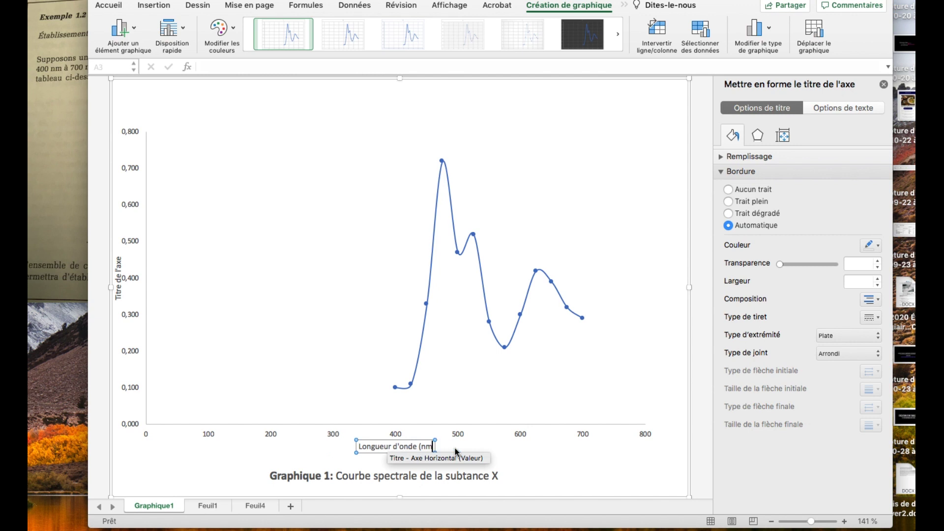
type(")")
left_click(308, 437)
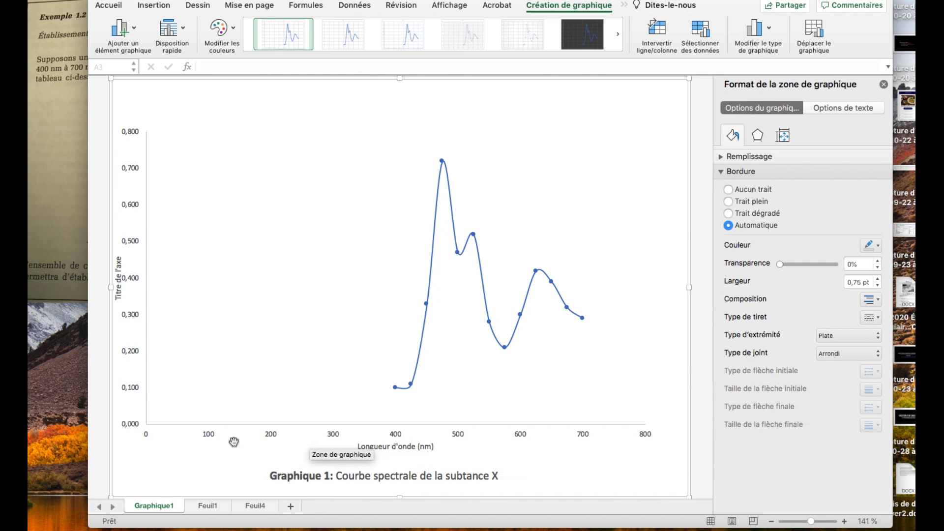
- Set the horizontal axis limits to a minimum of 400 and a maximum of 700
right_click(213, 438)
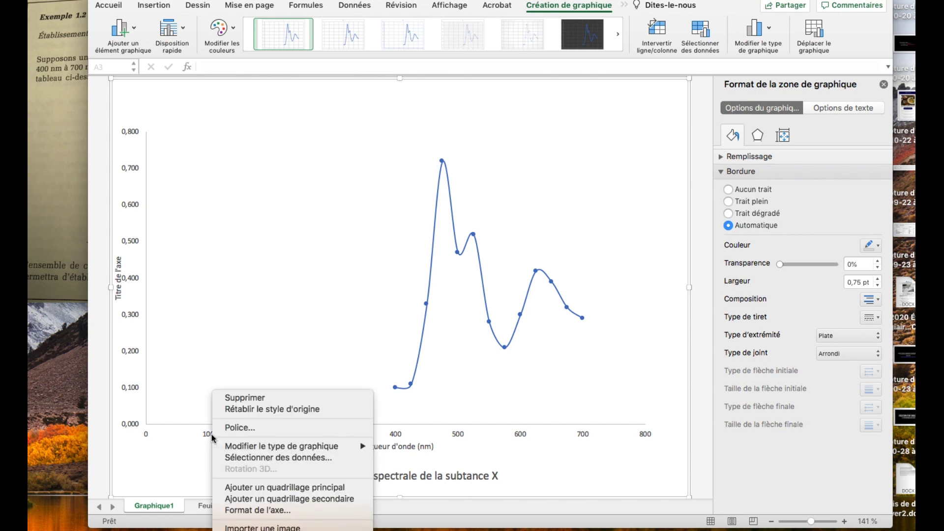
left_click(241, 511)
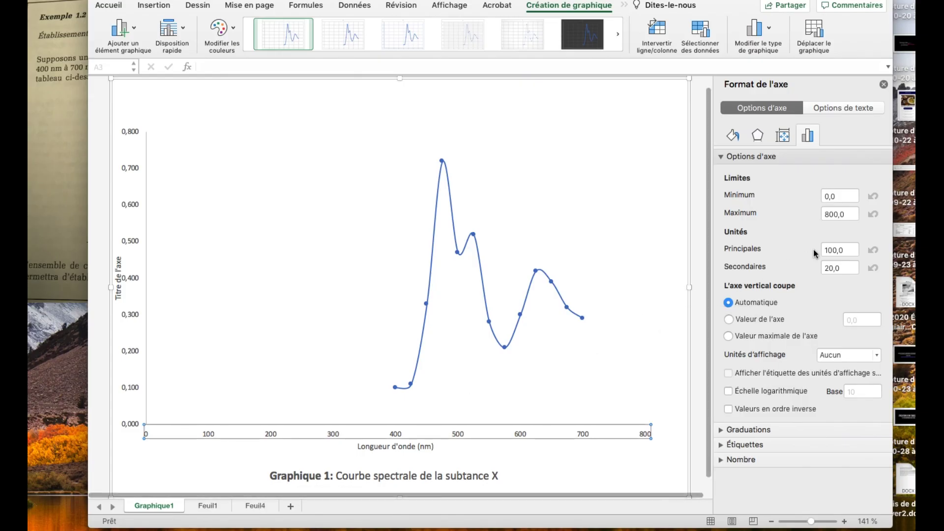
left_click(848, 199)
left_click_drag(849, 200, 823, 199)
type("4")
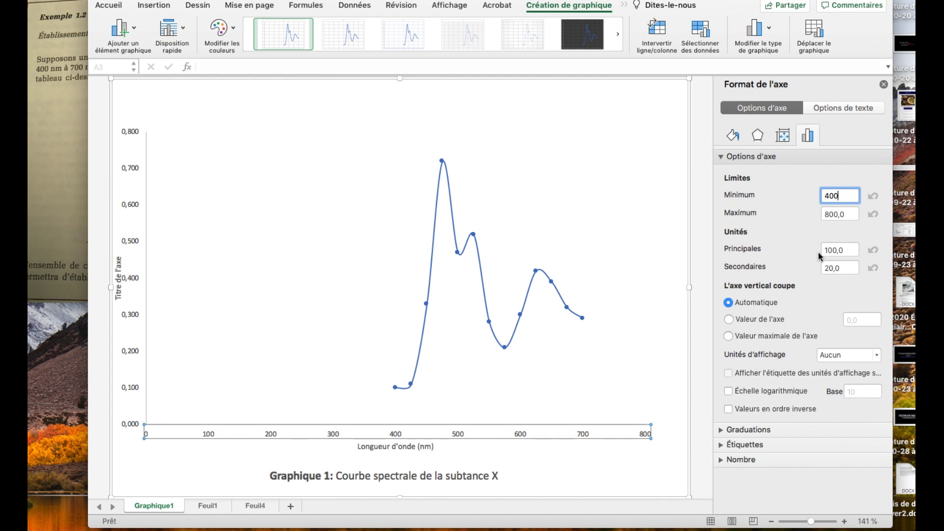
left_click(820, 217)
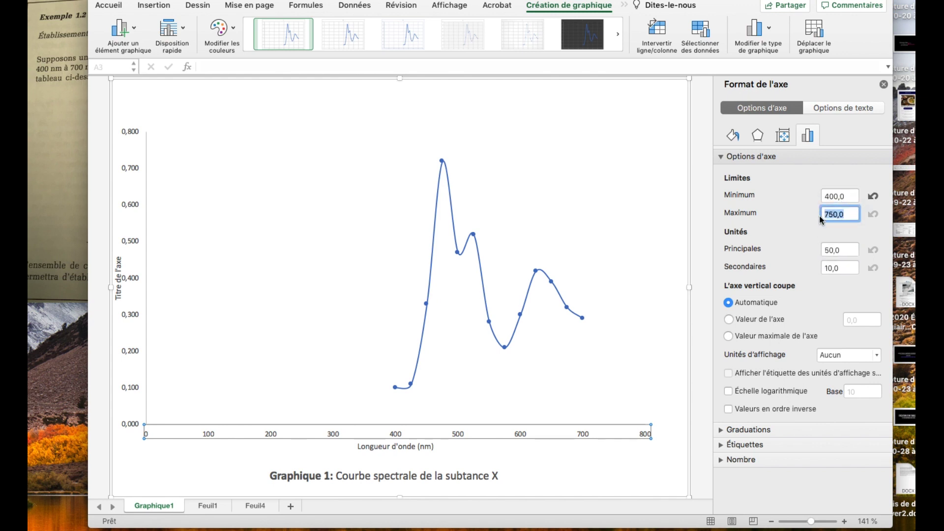
type("7")
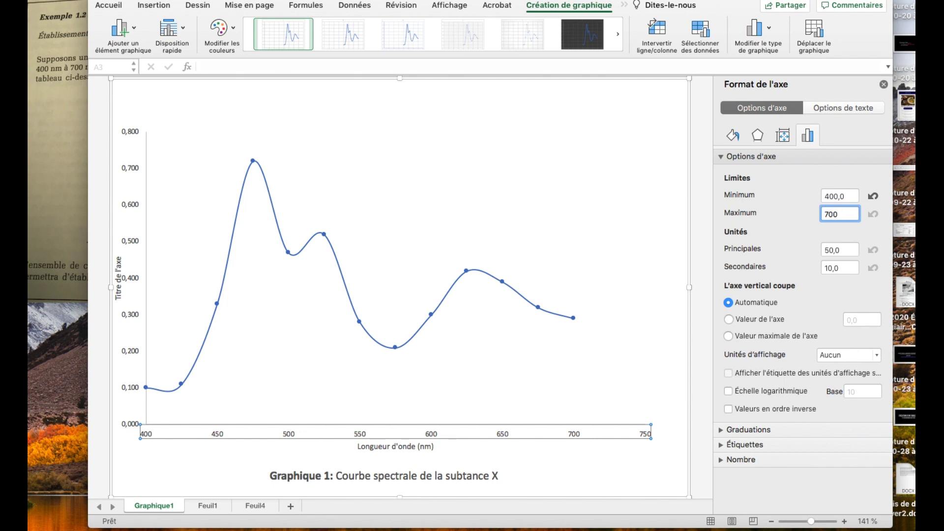
left_click(664, 299)
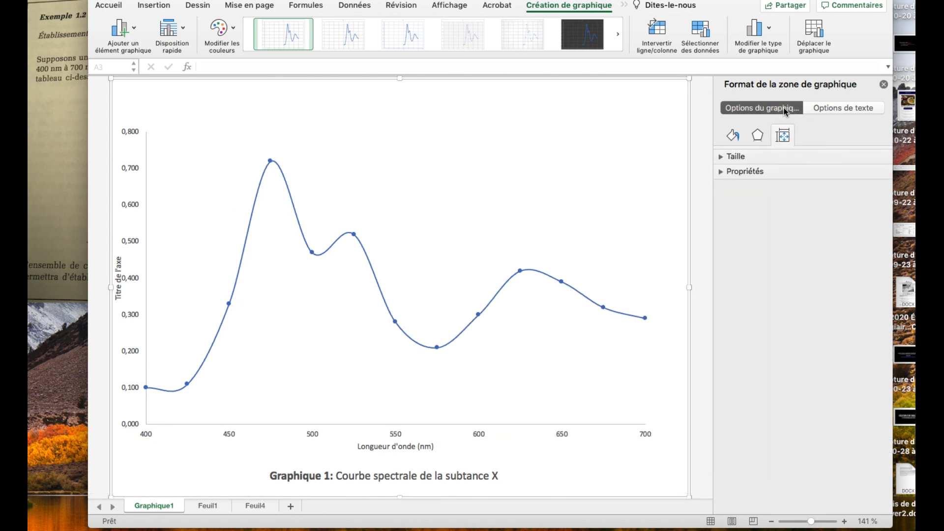
- Show the size settings of the chart area
left_click(735, 157)
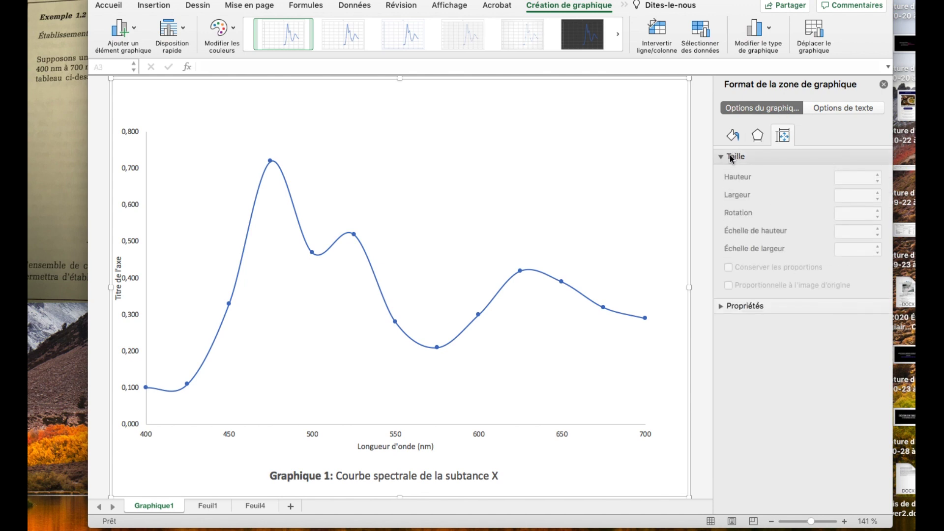